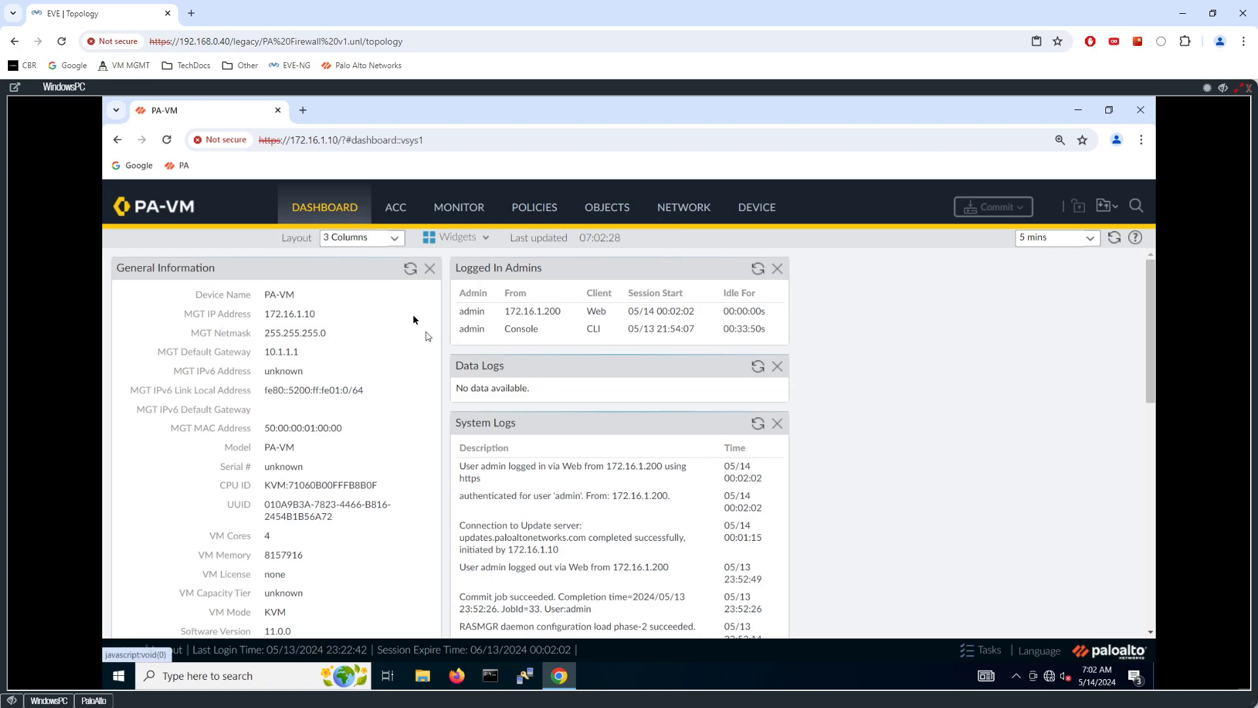
Look through the dashboard widgets, the ACC page and the Monitor section's logs and reports
scroll(385, 328, "down", 4)
scroll(385, 328, "up", 4)
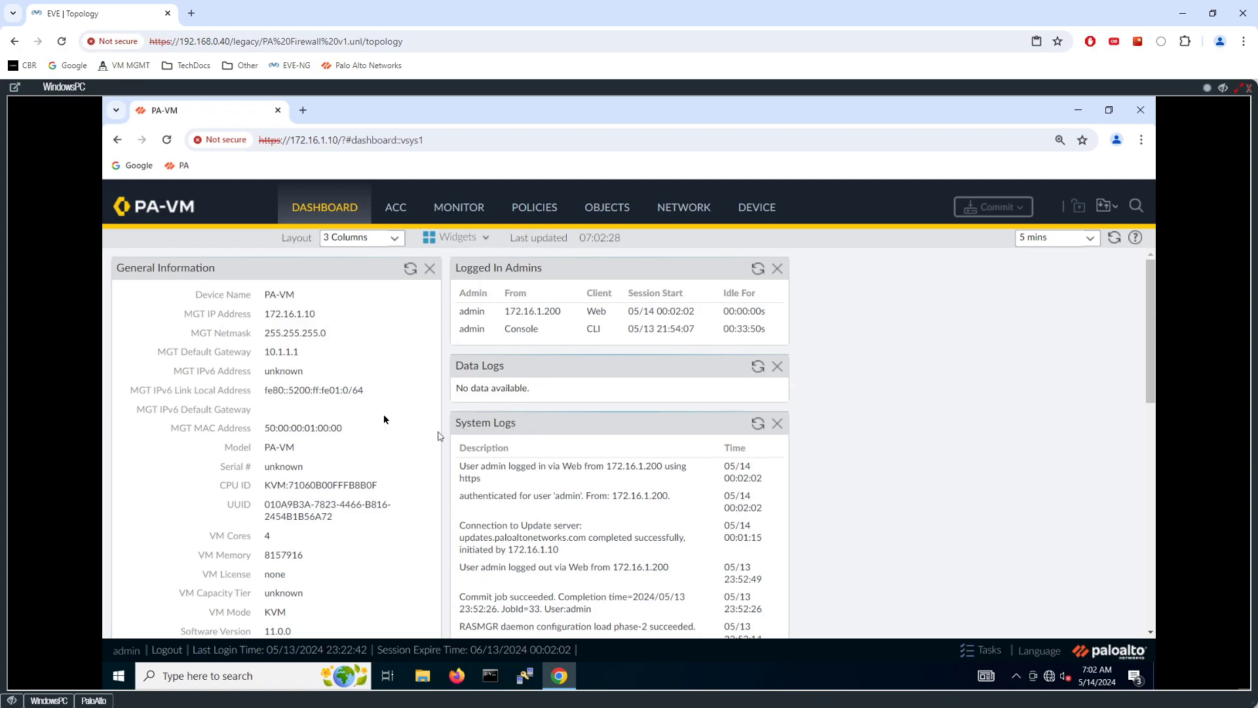
left_click(392, 212)
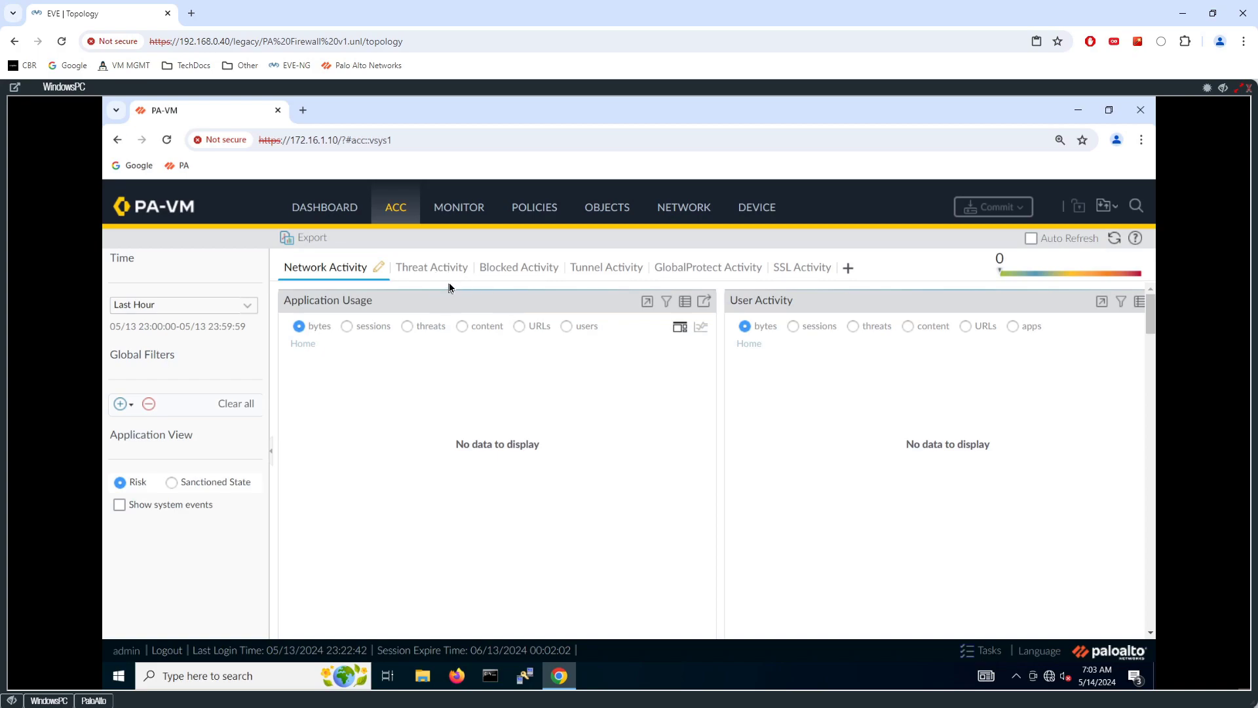
left_click(460, 217)
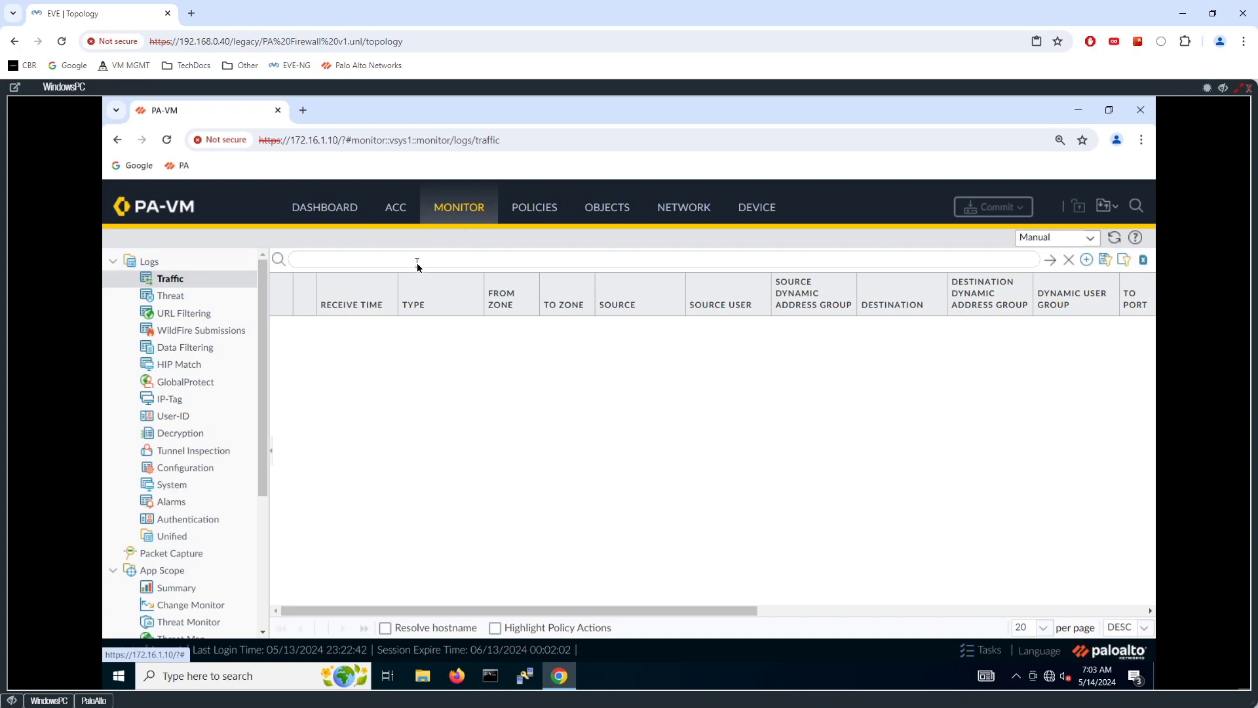
scroll(188, 376, "down", 3)
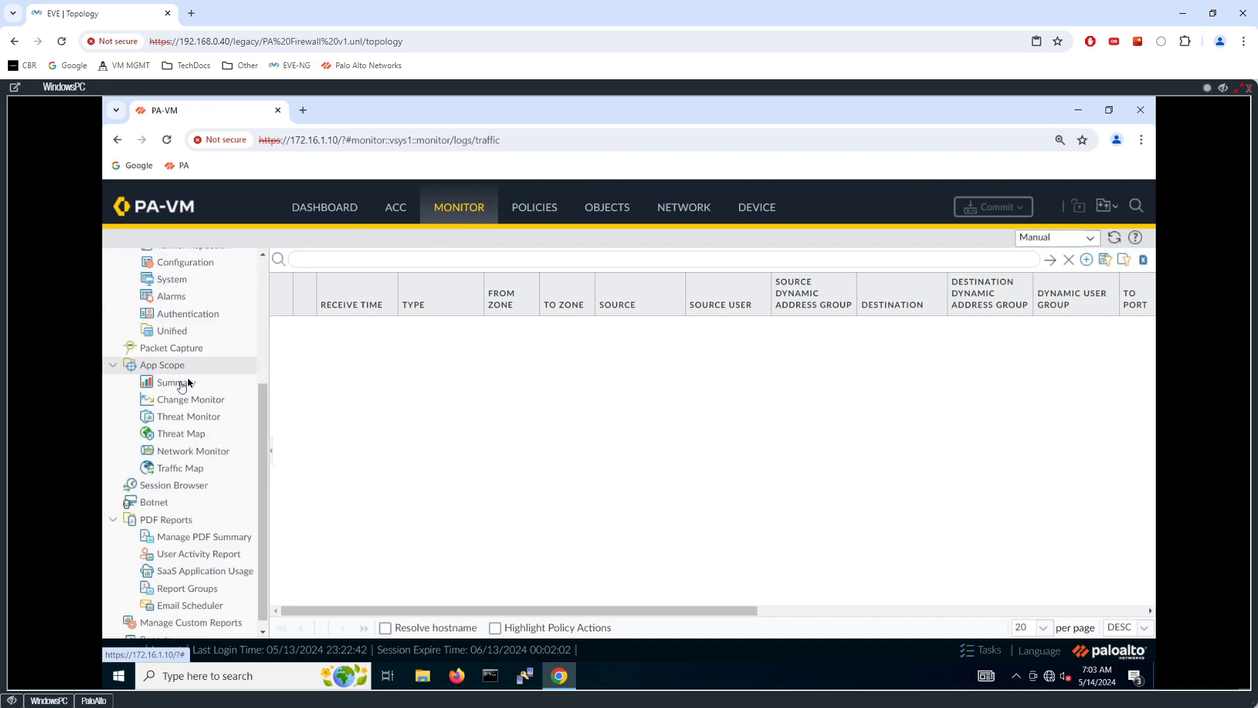
scroll(195, 377, "up", 2)
scroll(195, 377, "up", 1)
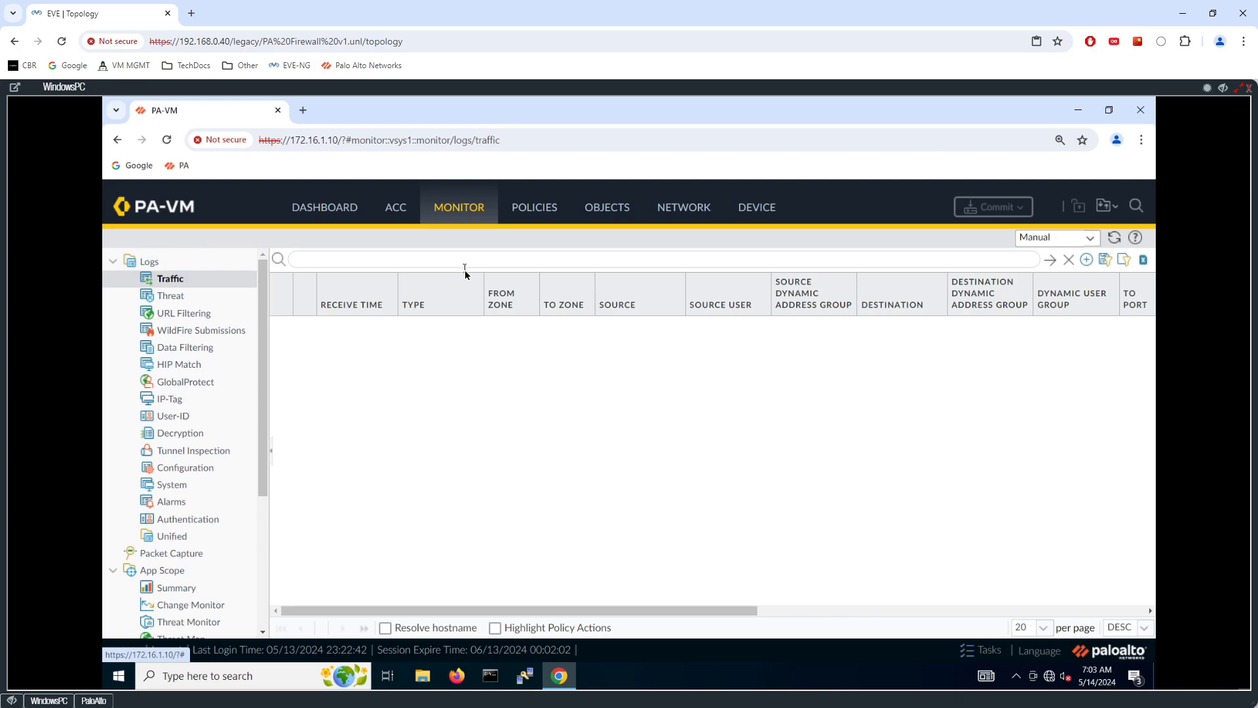
Look through the Policies, Objects, Network and Device sections and the categories each one offers
left_click(539, 219)
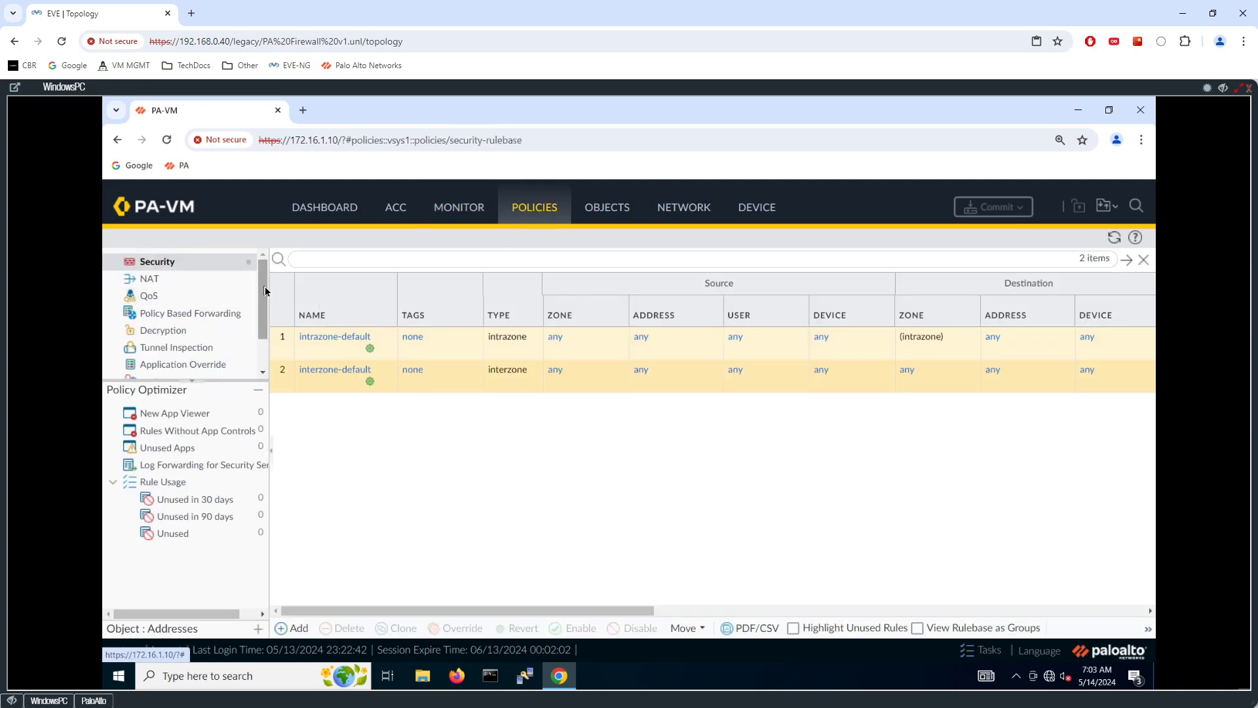
mouse_move(265, 289)
left_mouse_down()
mouse_move(267, 346)
mouse_move(271, 271)
left_mouse_up()
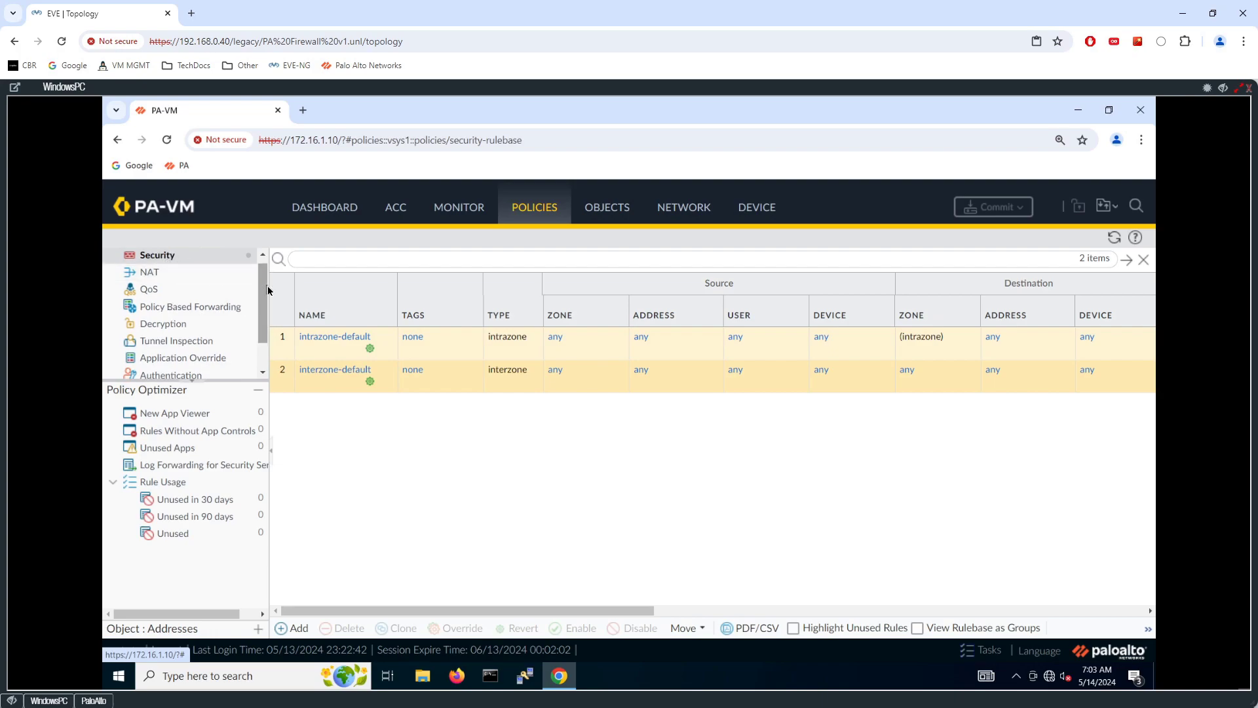
left_click(603, 226)
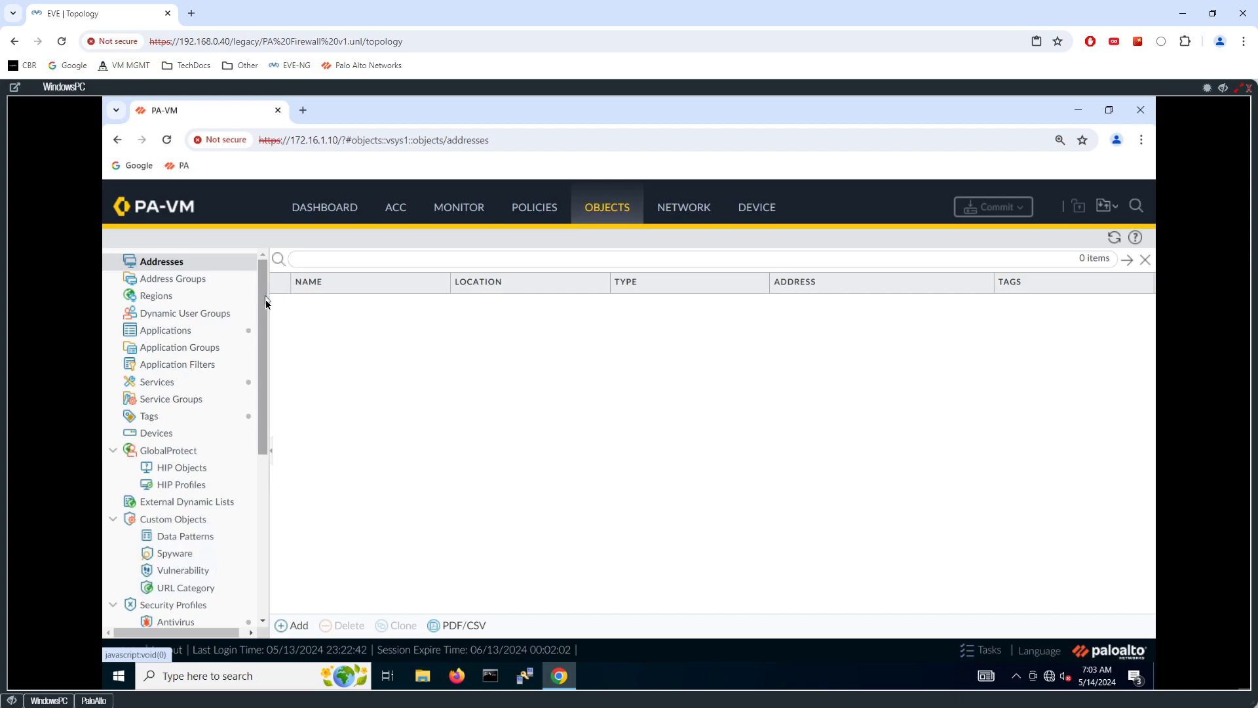
left_click(686, 213)
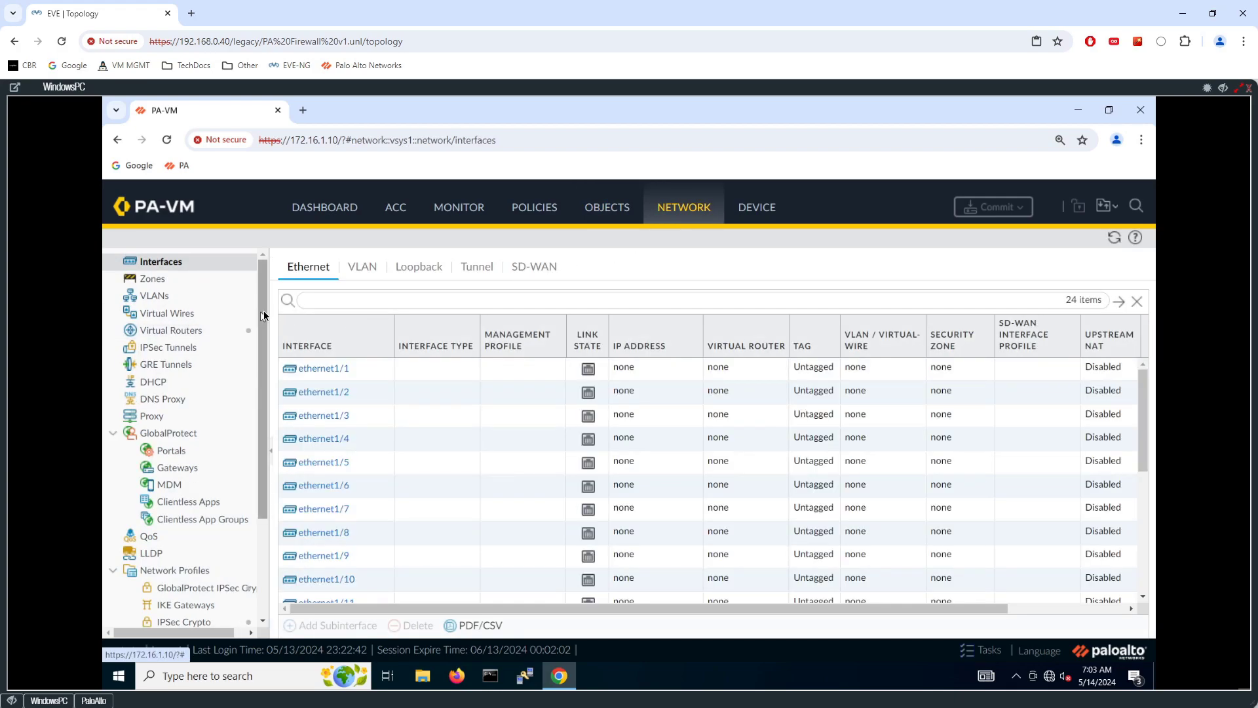
scroll(265, 309, "down", 2)
left_click_drag(270, 405, 279, 302)
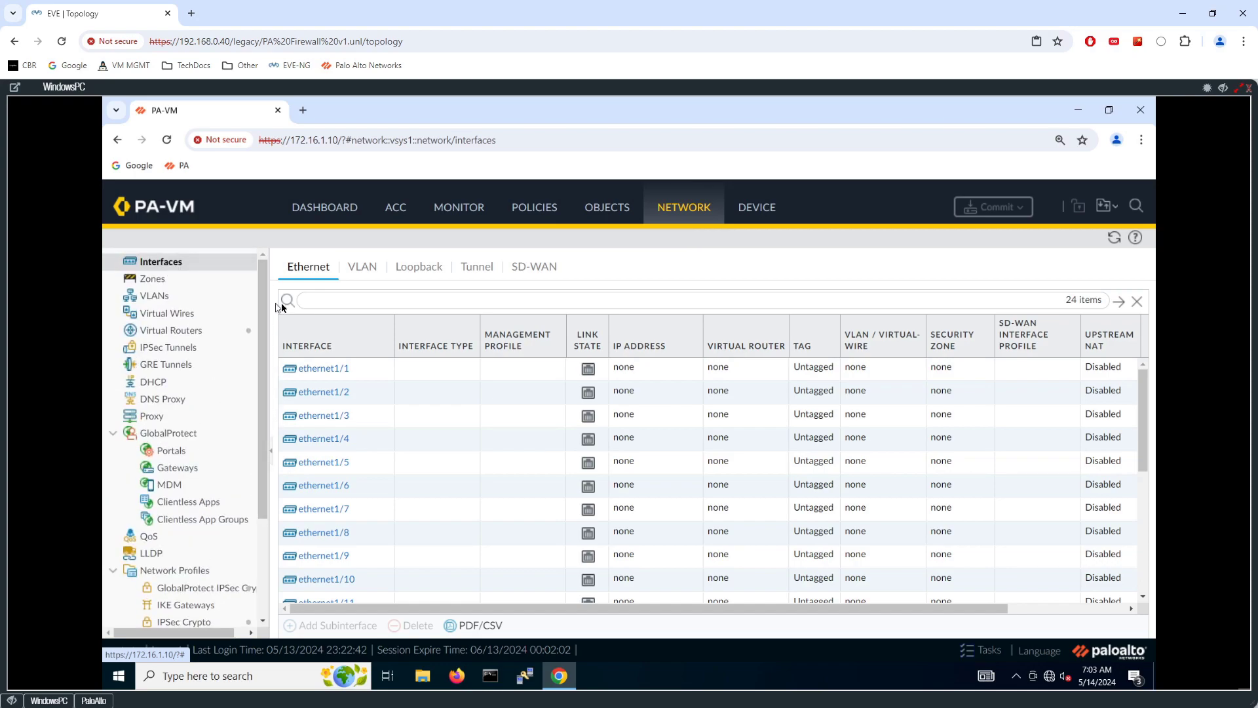
left_click(752, 218)
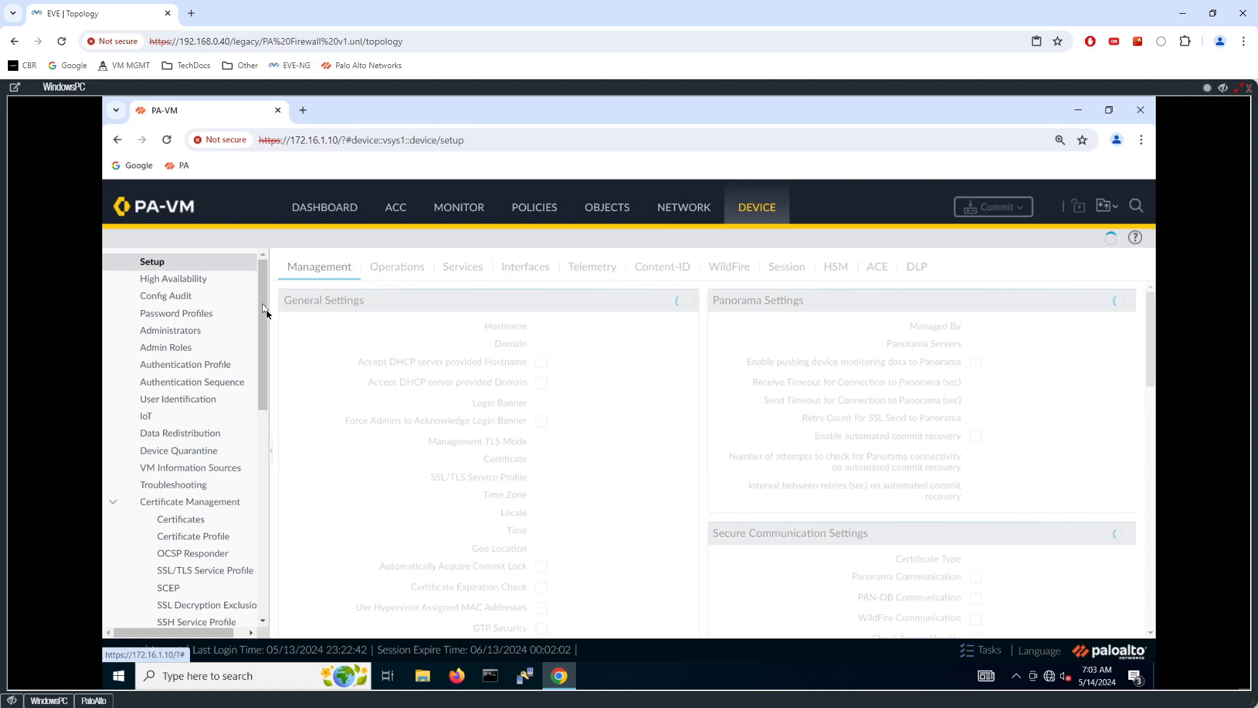
mouse_move(261, 293)
left_mouse_down()
mouse_move(260, 452)
mouse_move(265, 292)
left_mouse_up()
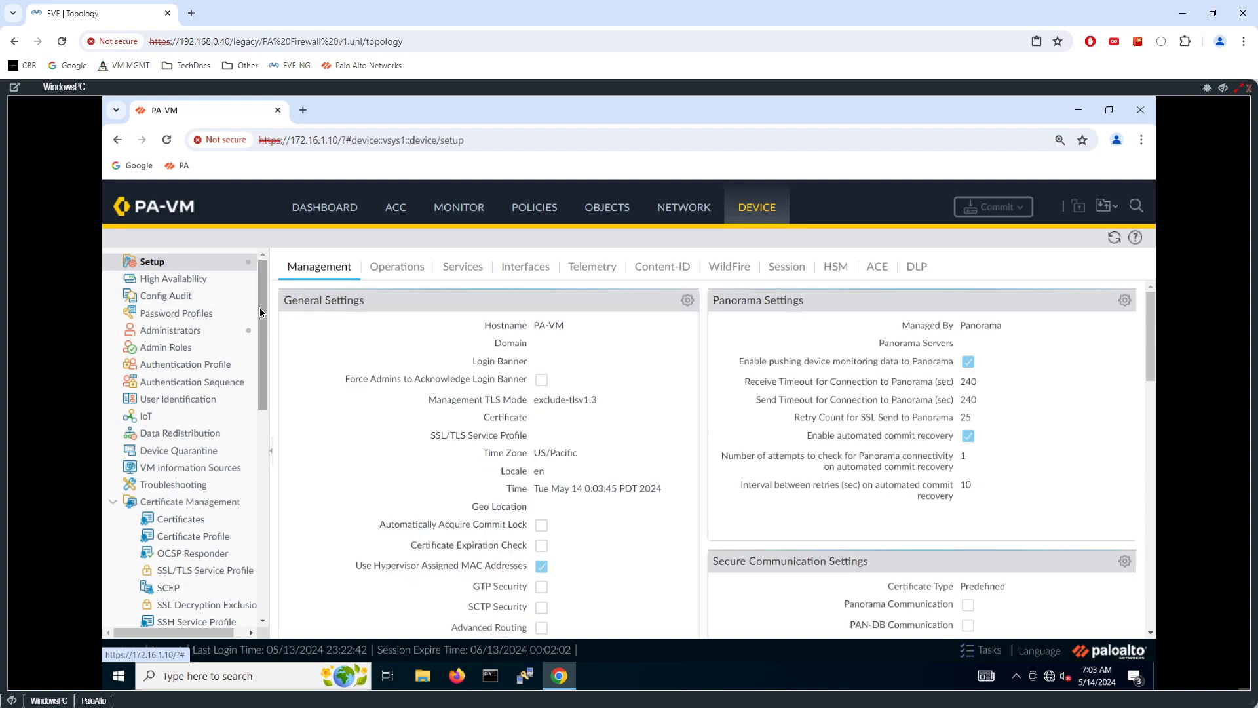
mouse_move(262, 297)
left_mouse_down()
mouse_move(264, 416)
mouse_move(267, 292)
left_mouse_up()
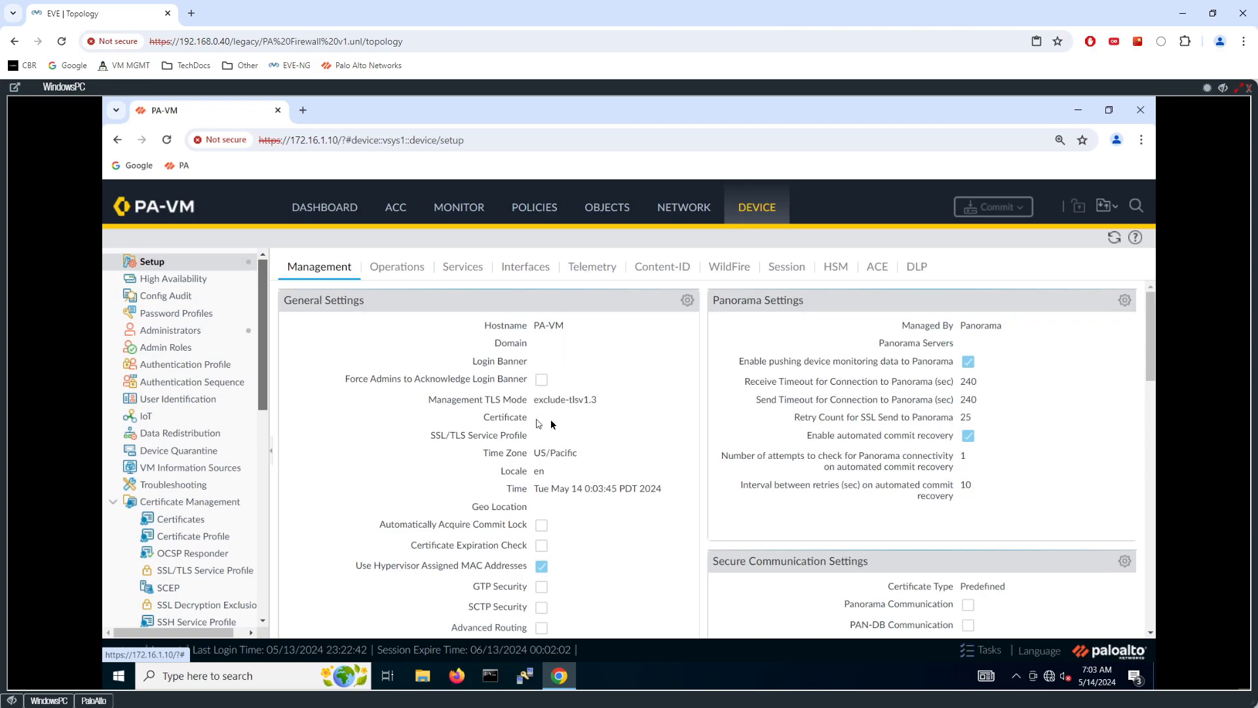
Check for pending changes to commit and view the configuration's save and revert options
left_click(1020, 214)
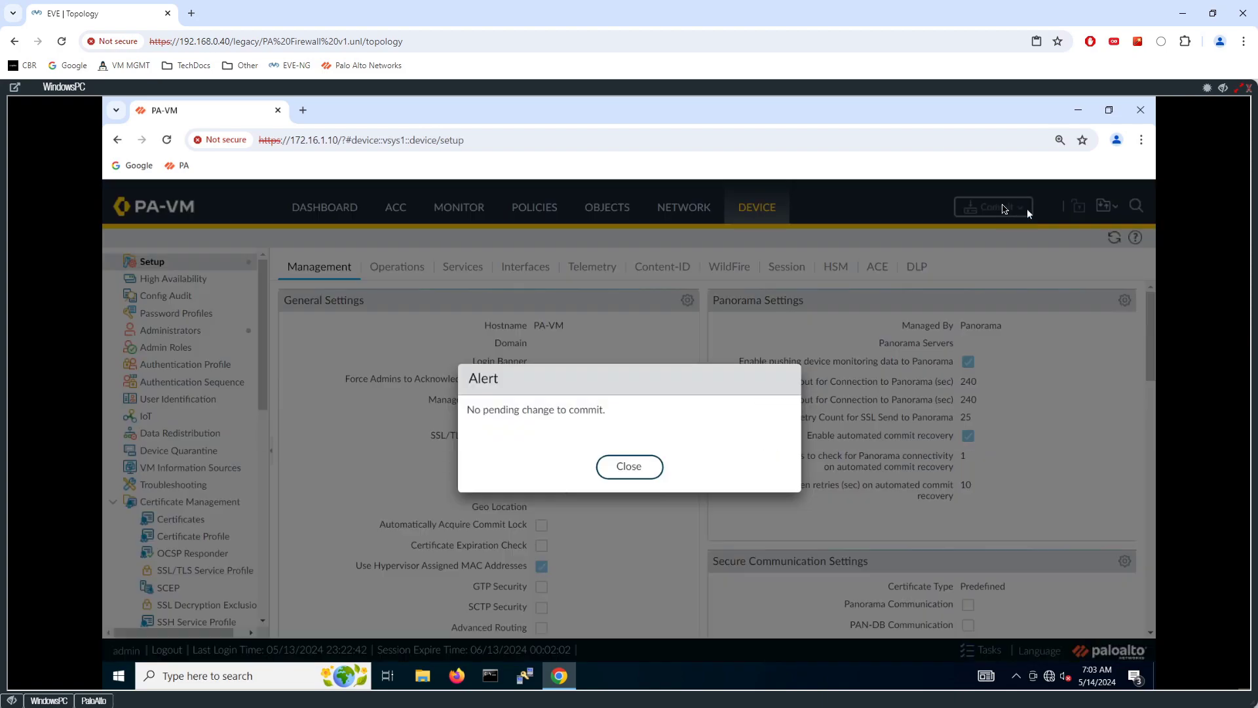
left_click(638, 465)
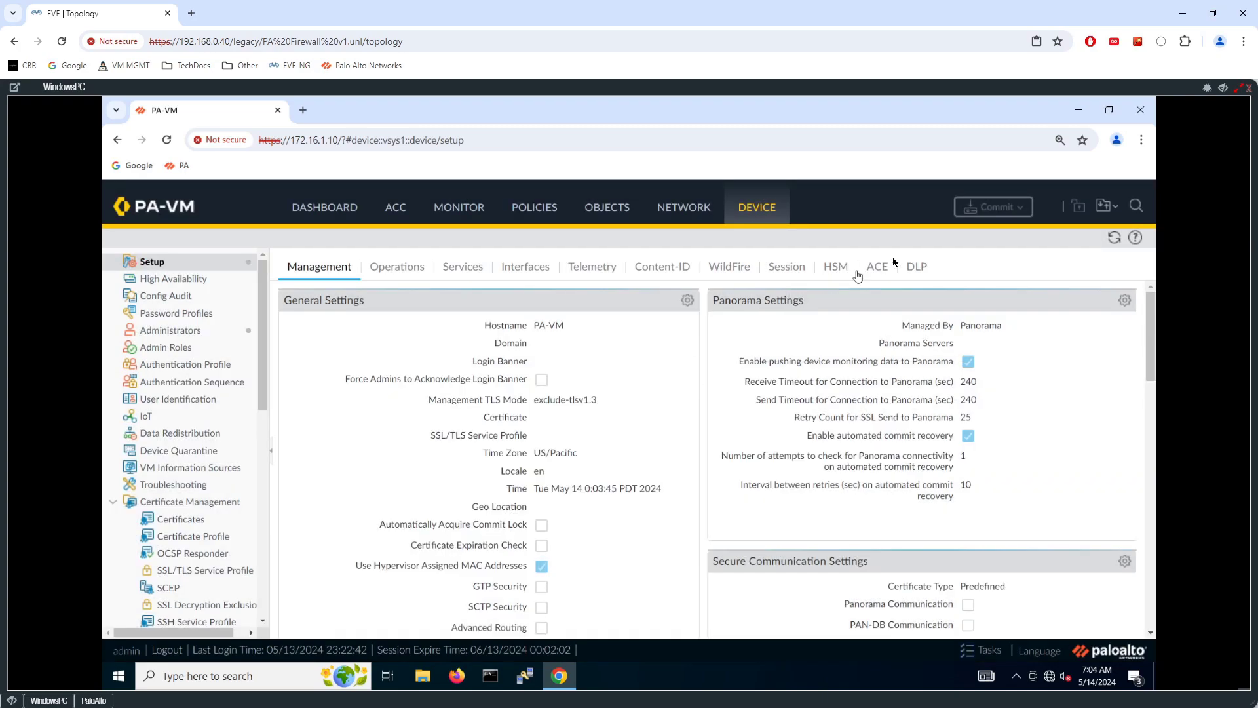
left_click(1116, 209)
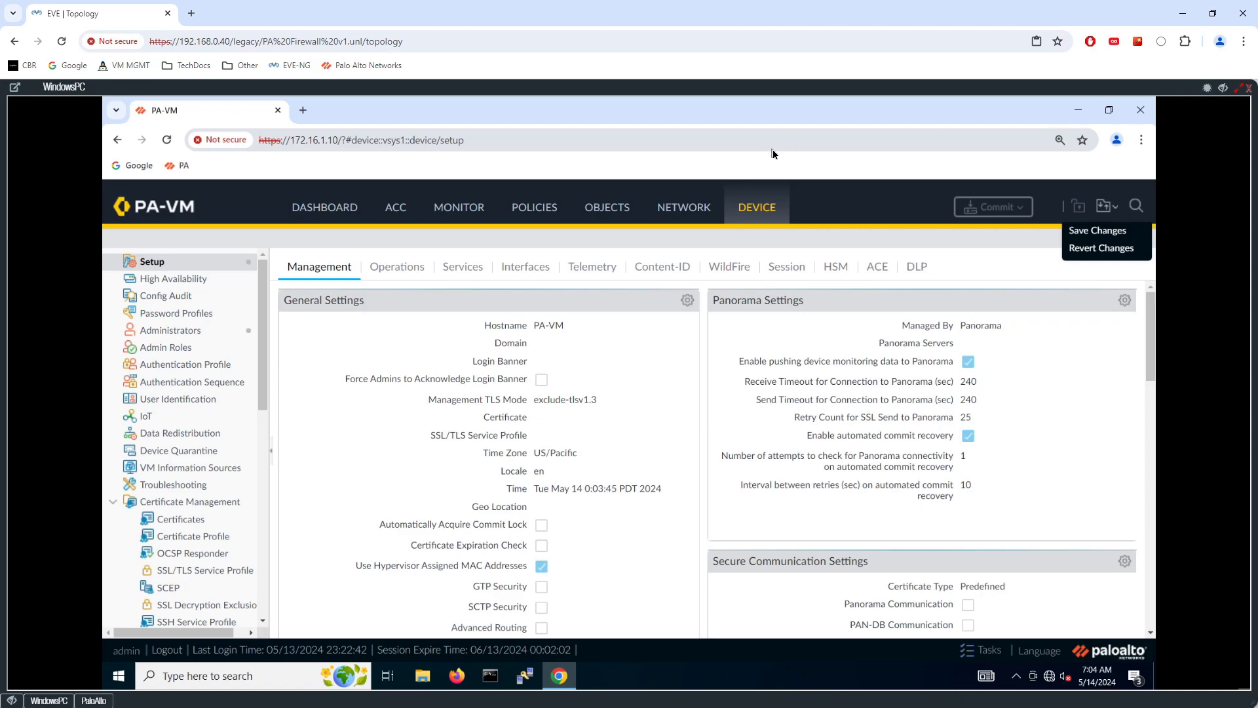
Create a tag object named EXT_ZONES with the color Red, leaving it unselected in the tag list
left_click(609, 210)
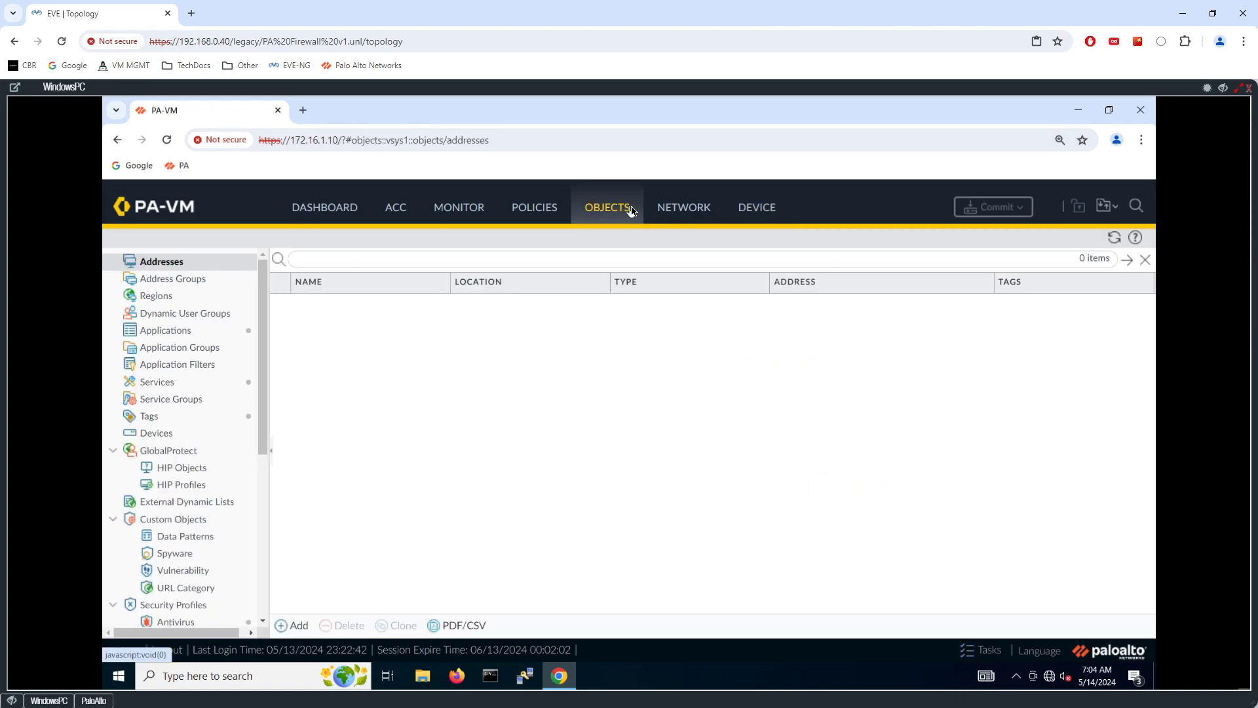
left_click(155, 418)
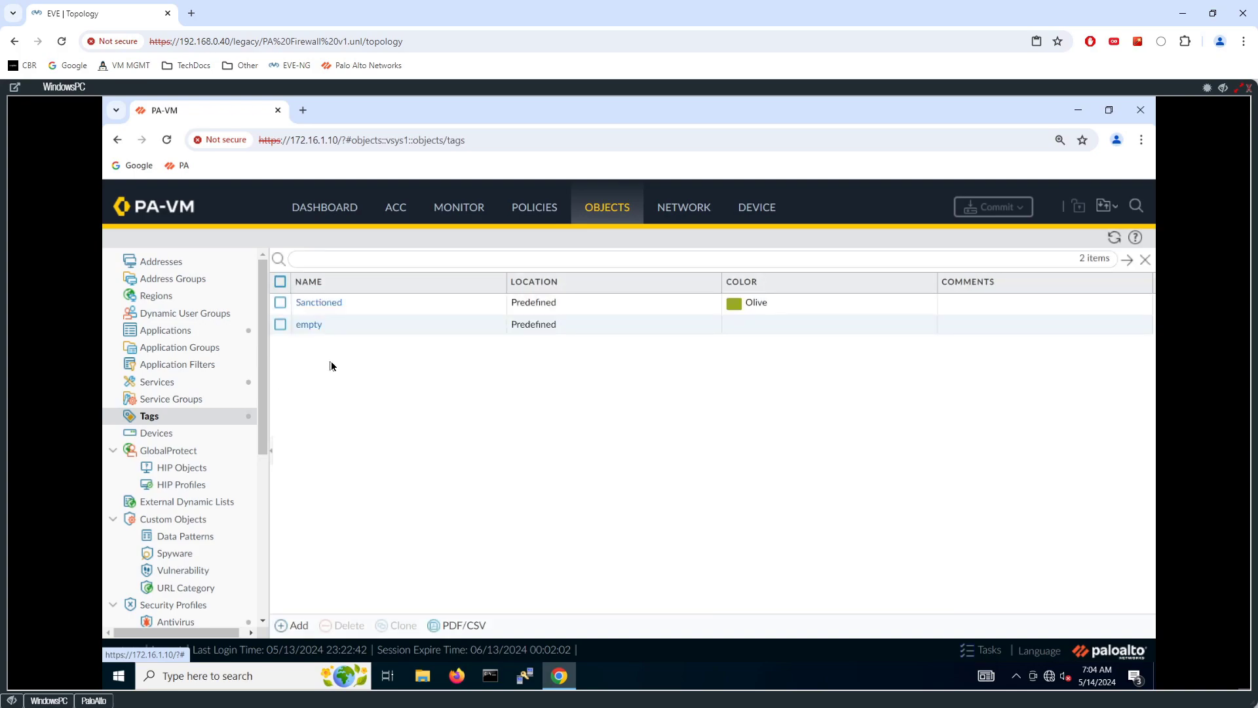
left_click(296, 626)
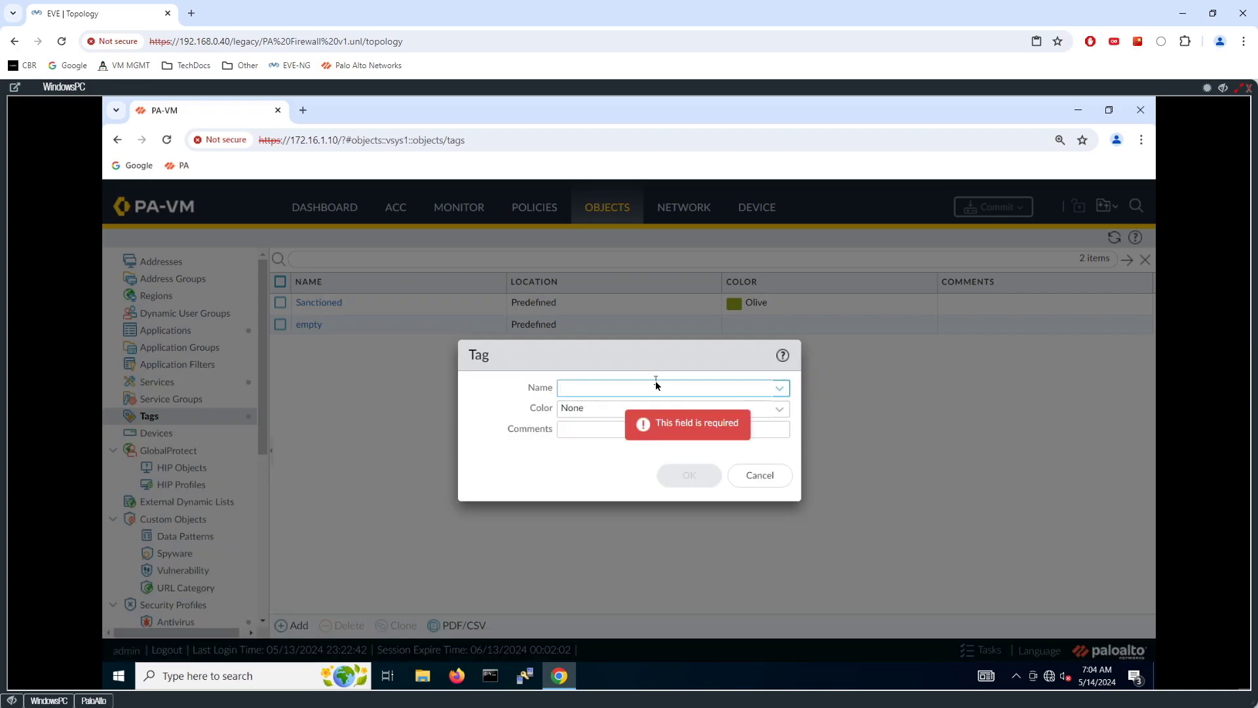
type("EXTER")
key("BackSpace")
key("BackSpace")
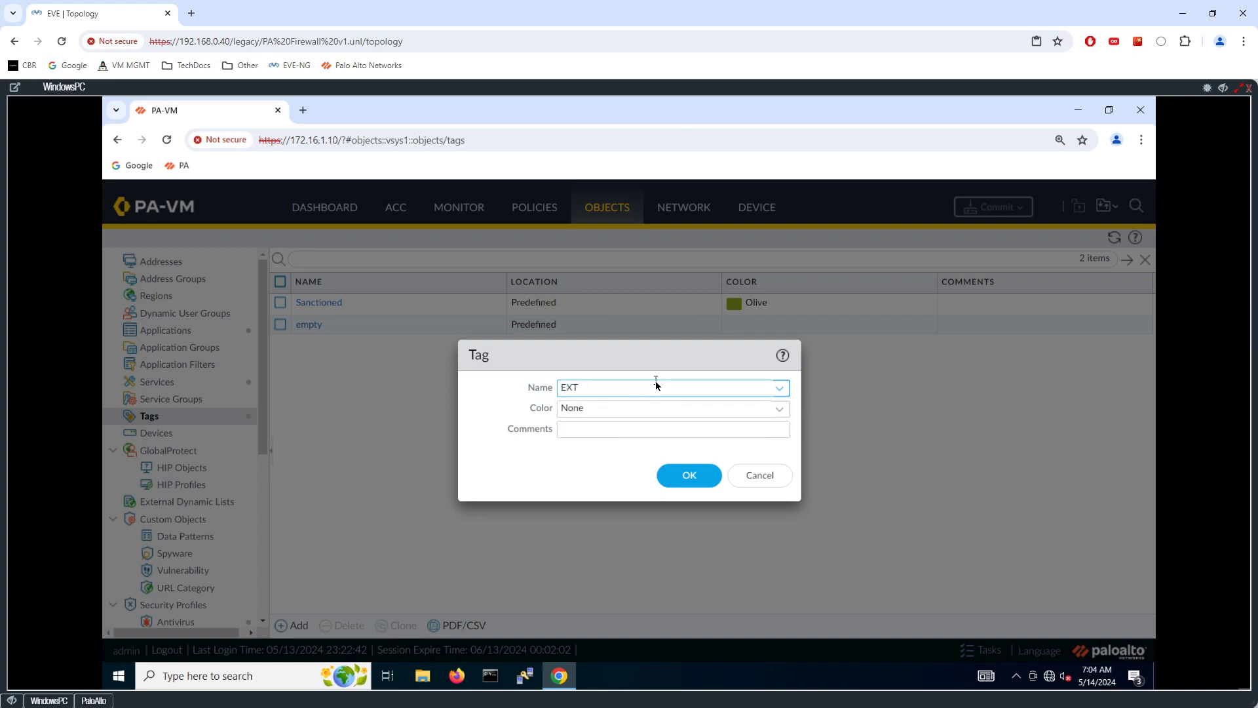
type("_ZONES")
left_click(777, 415)
left_click(781, 412)
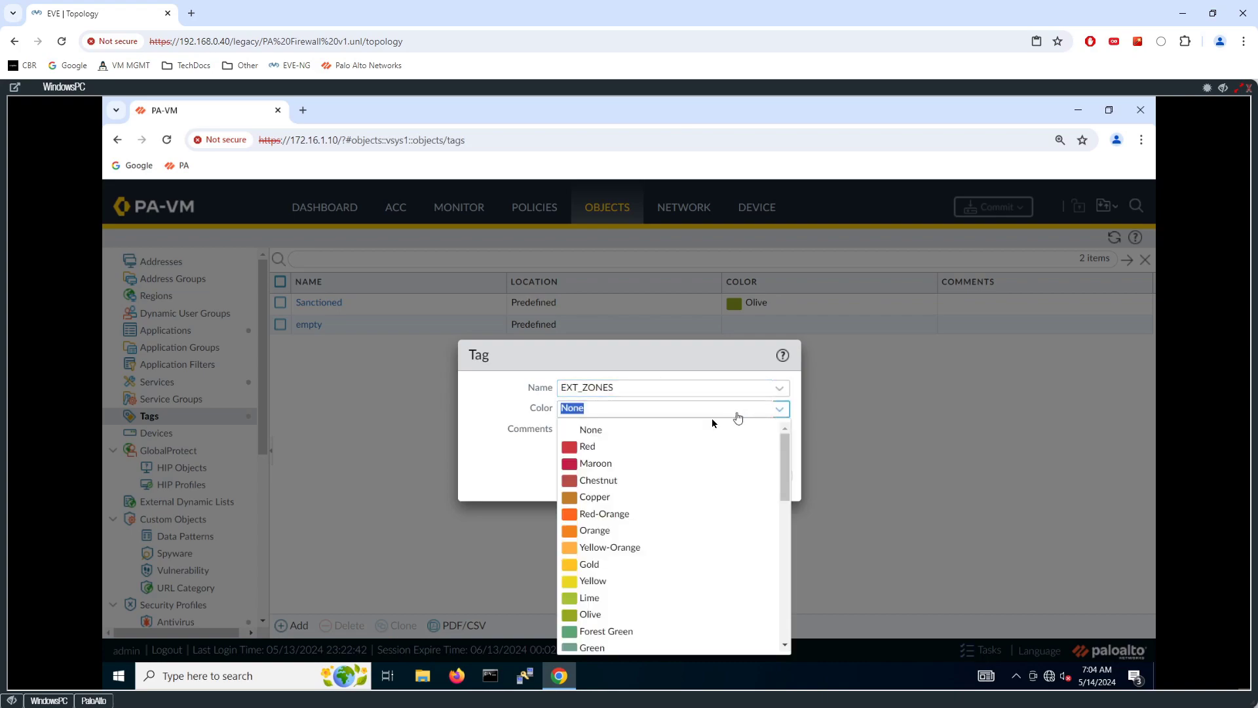
left_click(587, 449)
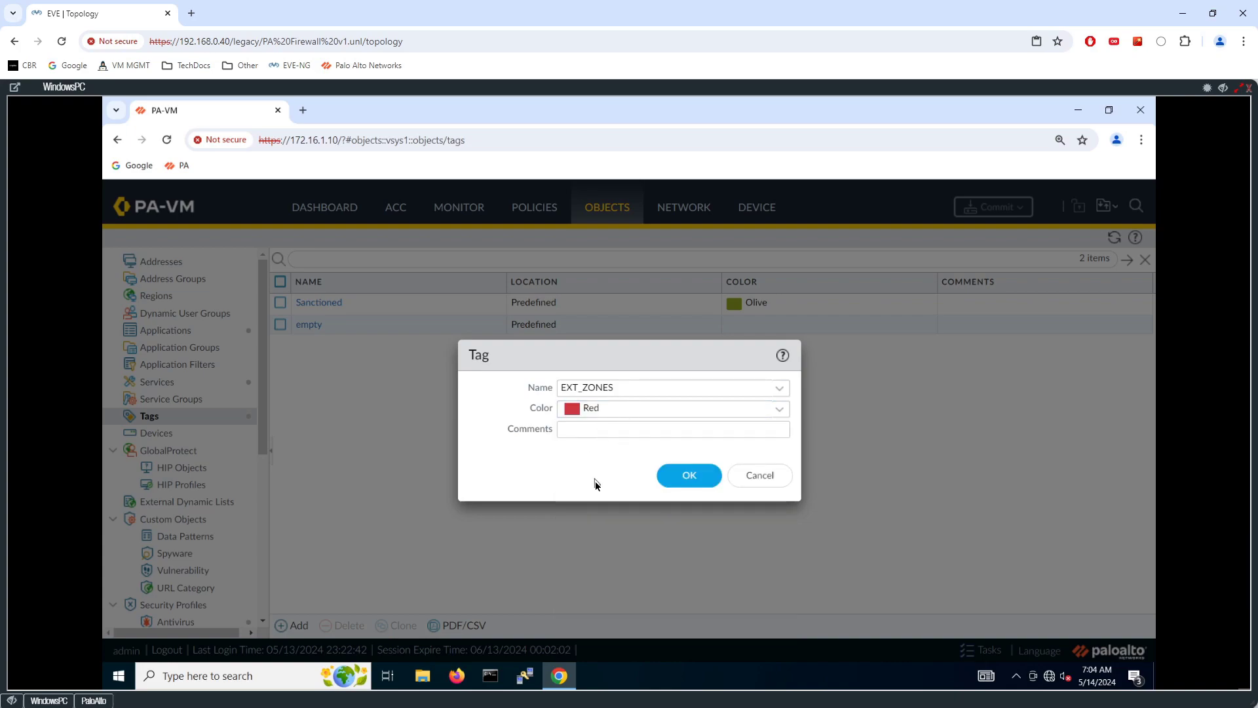
left_click(687, 476)
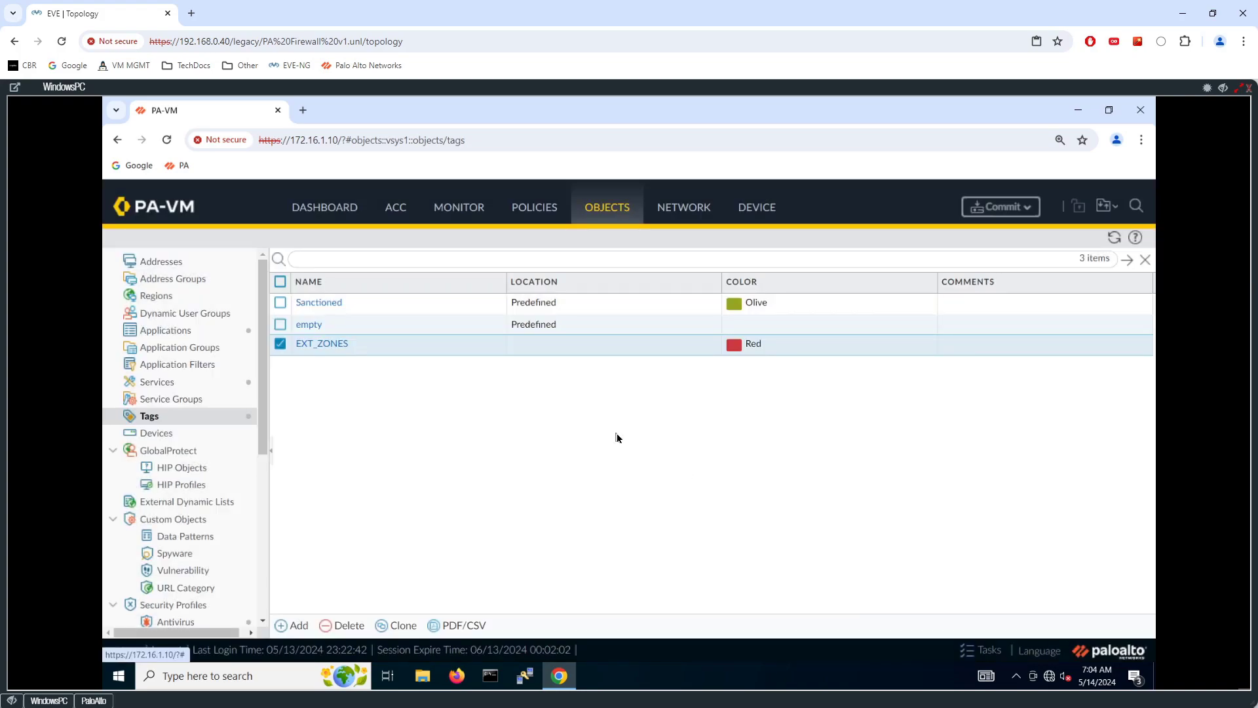
left_click(281, 344)
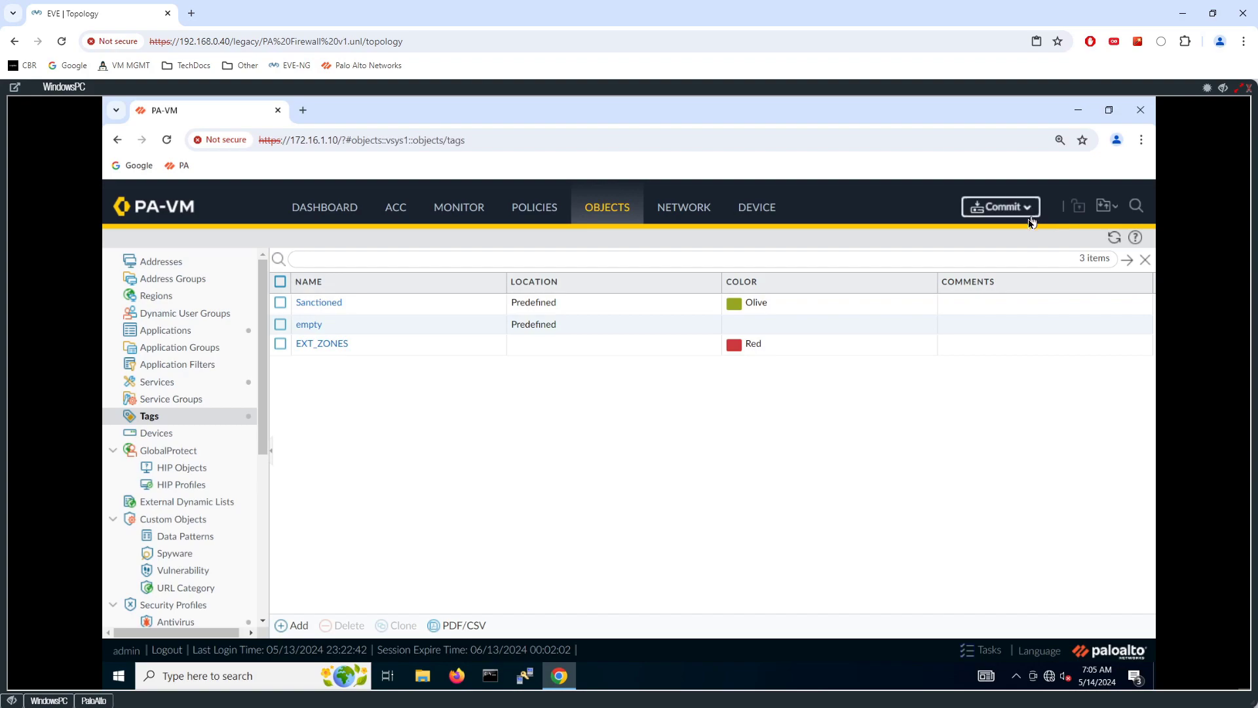
Preview the pending commit changes with 10 lines of context and compare the running and candidate configurations
left_click(1003, 207)
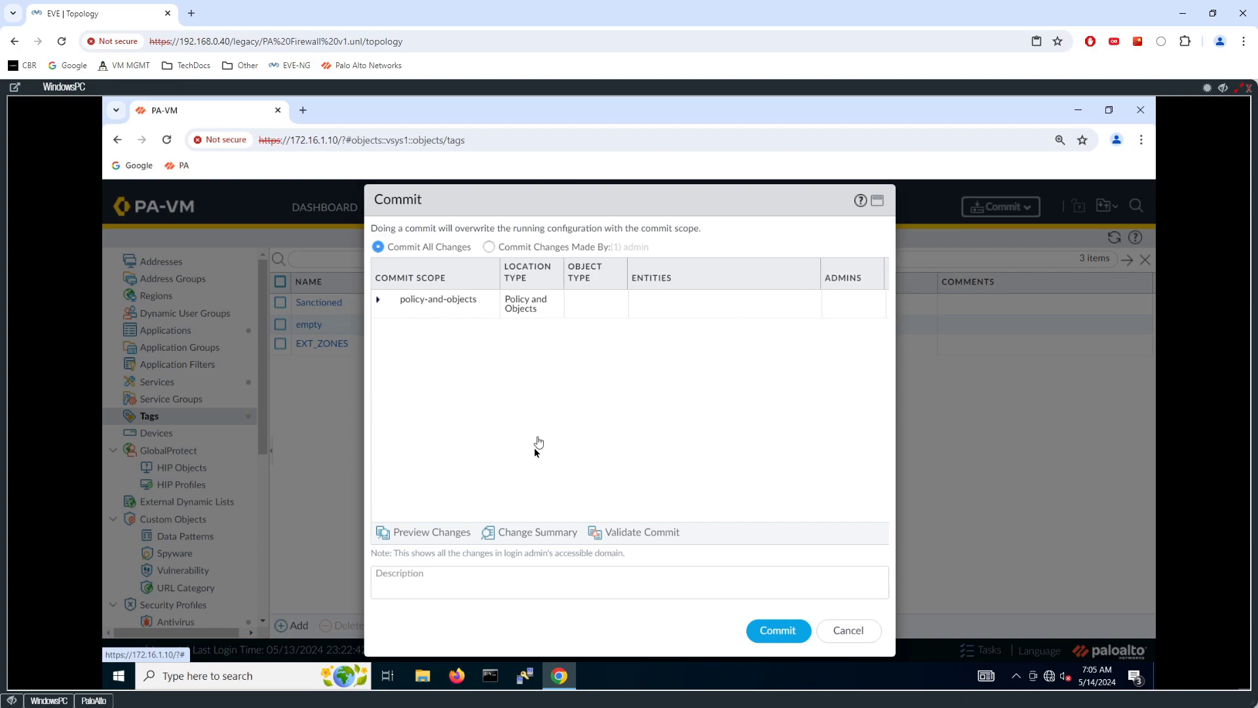
left_click(451, 540)
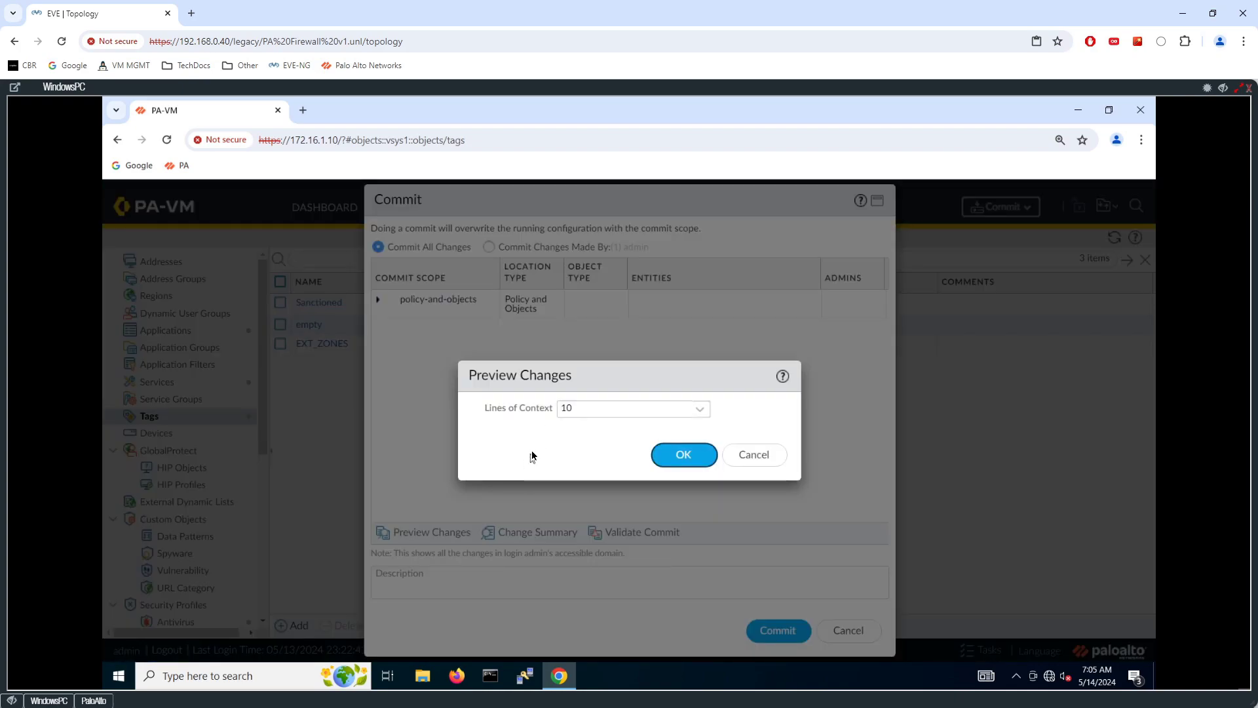
left_click(679, 457)
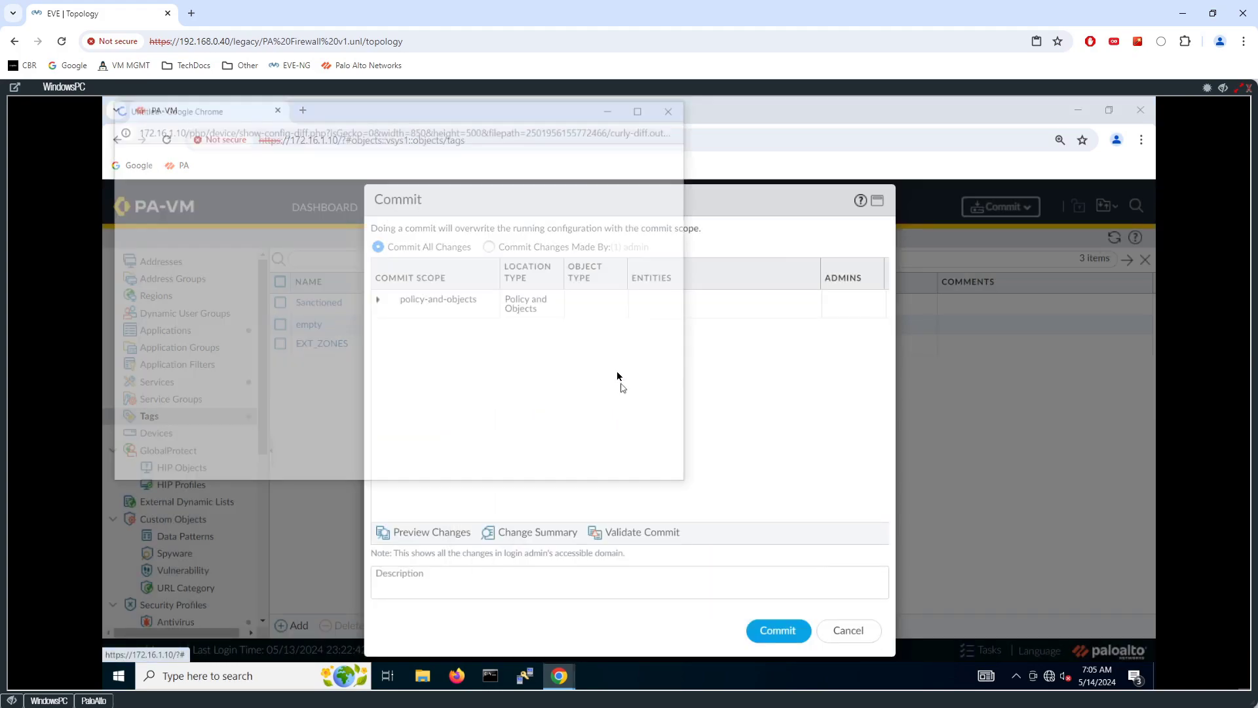
scroll(487, 241, "down", 2)
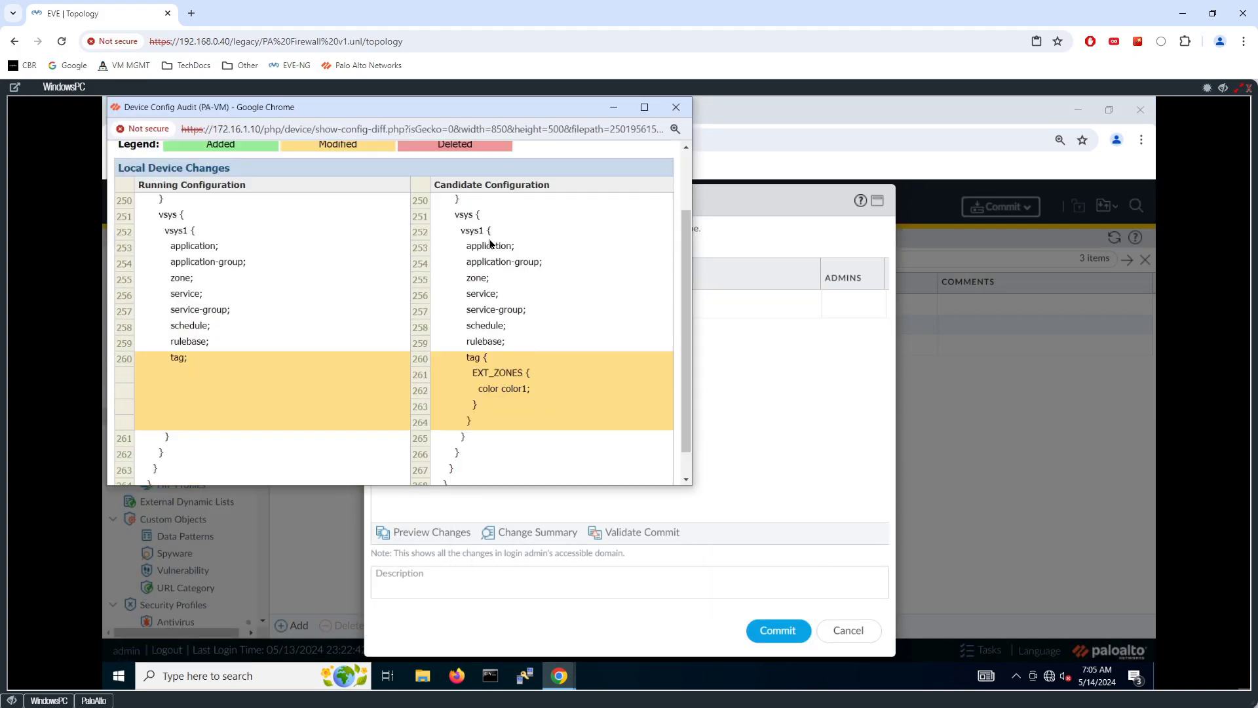
scroll(459, 252, "up", 2)
scroll(303, 250, "down", 1)
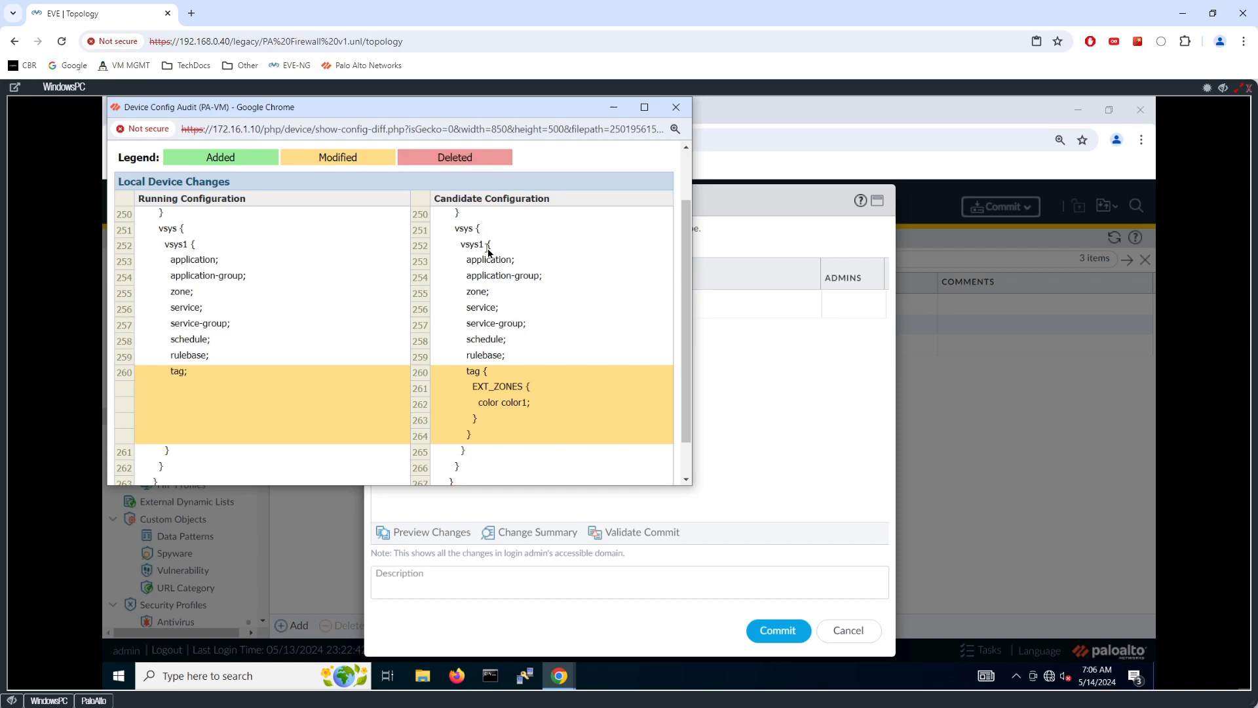
scroll(507, 244, "down", 1)
scroll(508, 246, "up", 3)
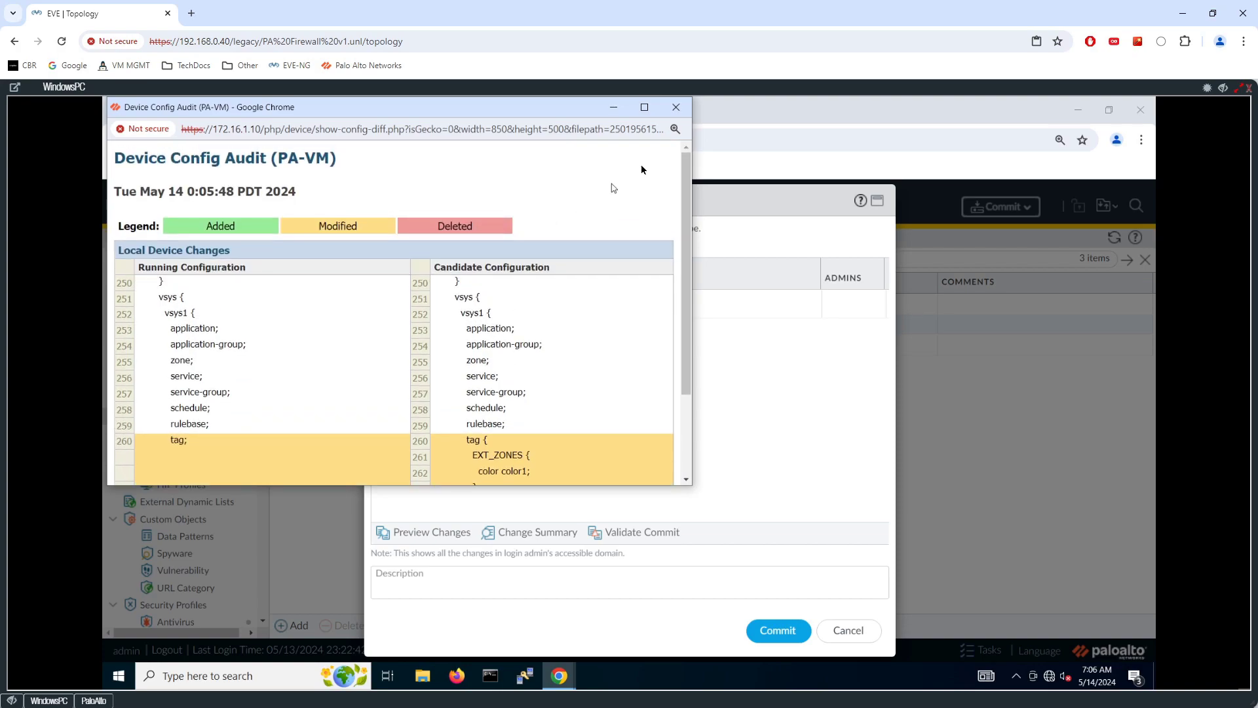
scroll(239, 219, "down", 1)
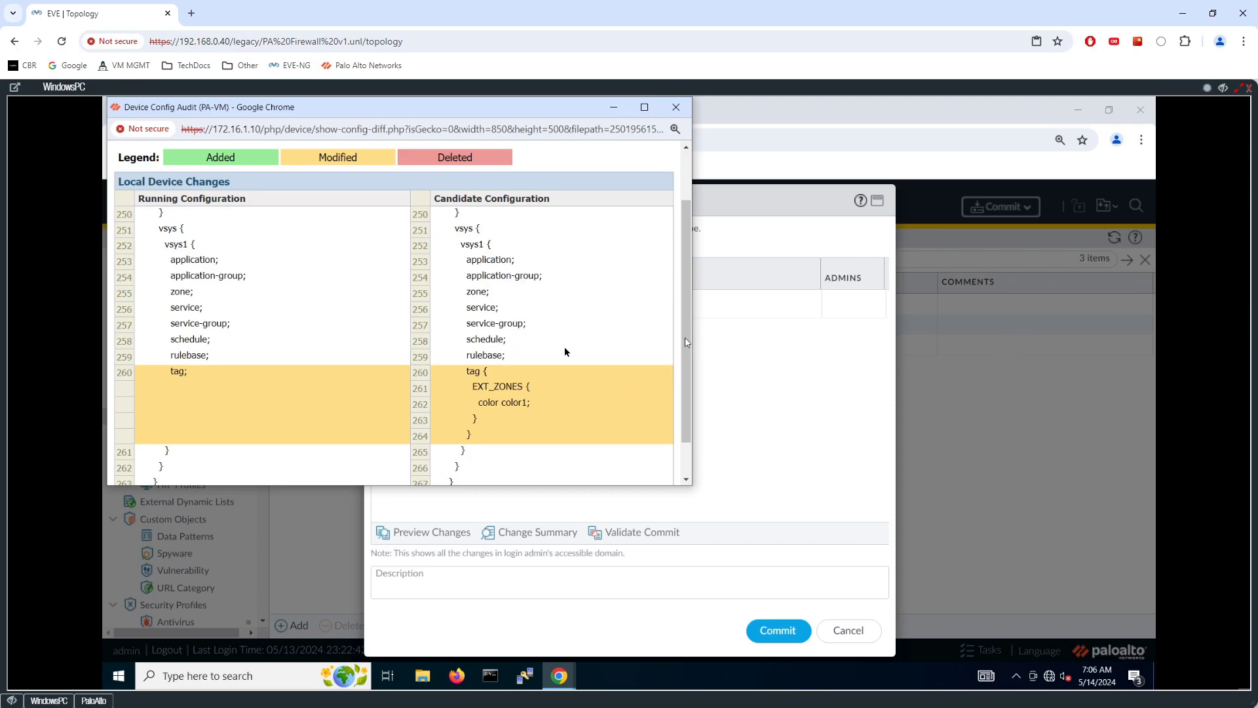
left_click(676, 110)
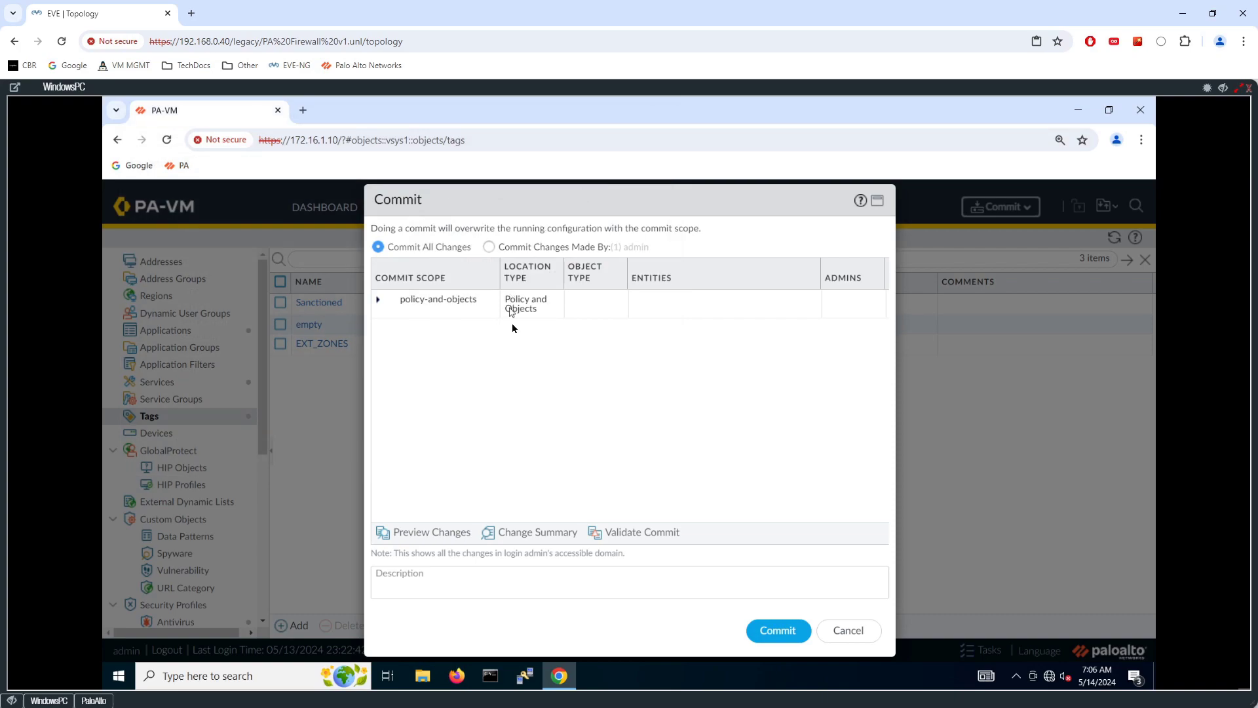
Review the commit's change summary and validate the pending configuration
left_click(539, 532)
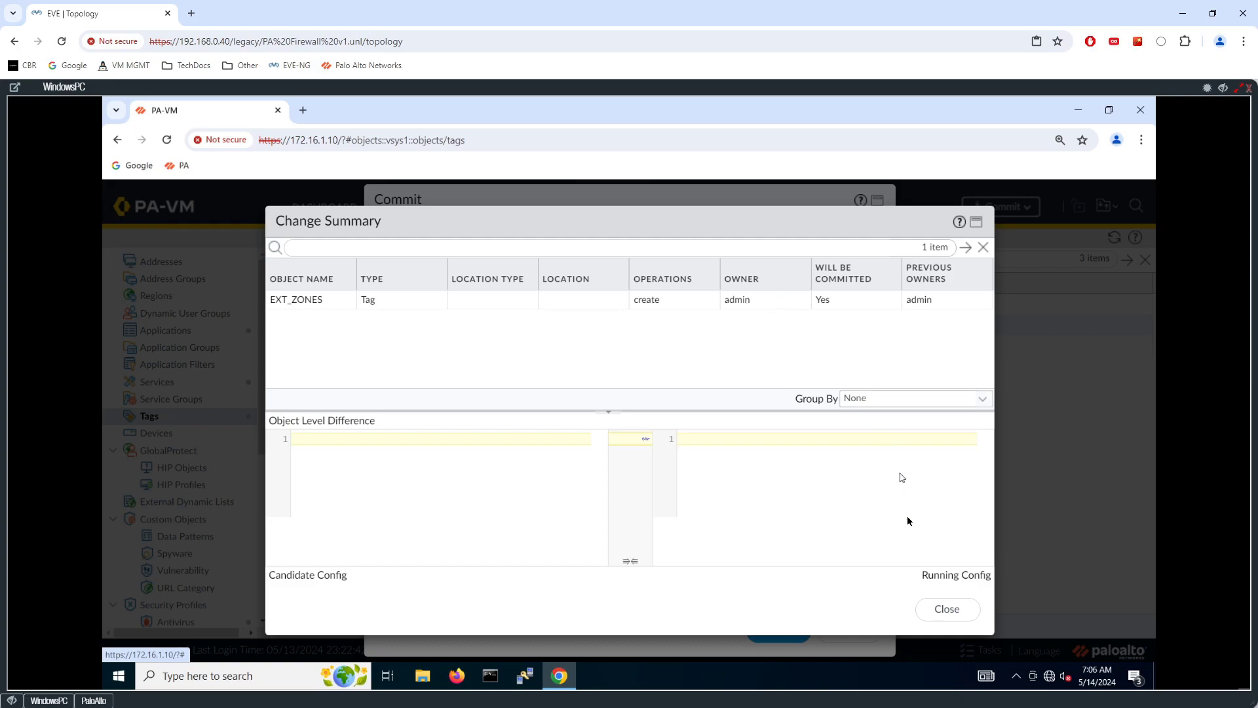
left_click(945, 615)
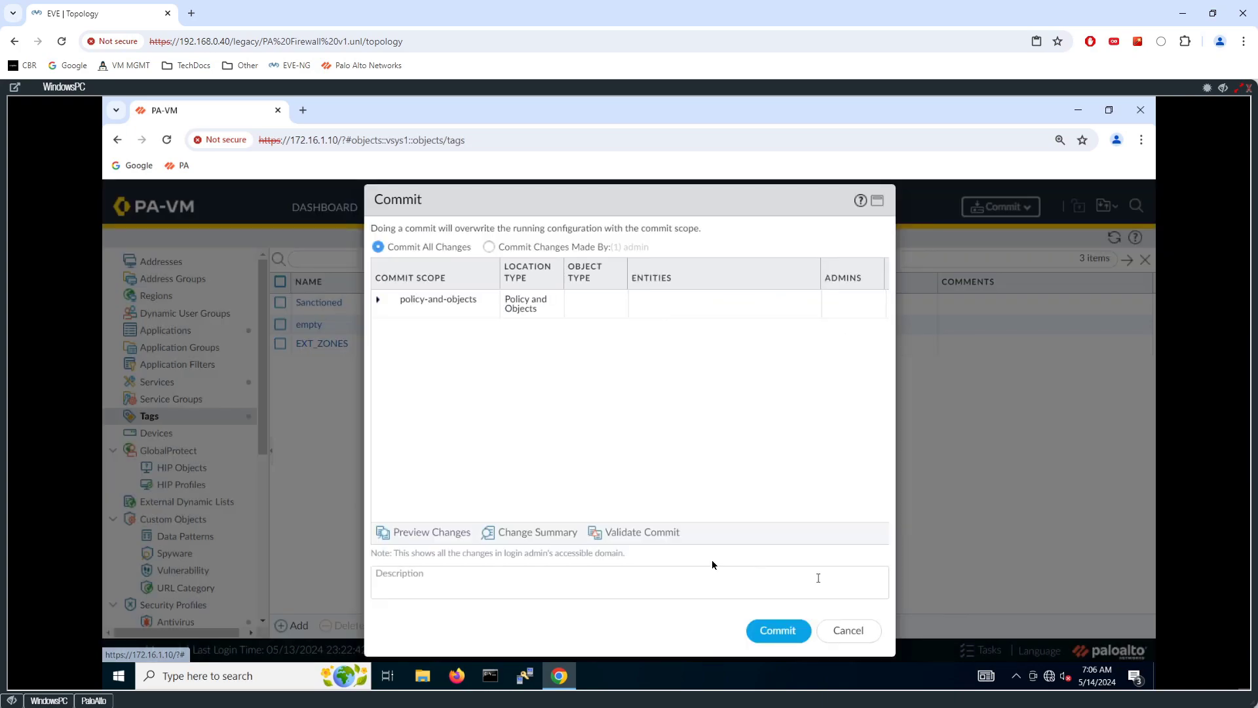
left_click(653, 536)
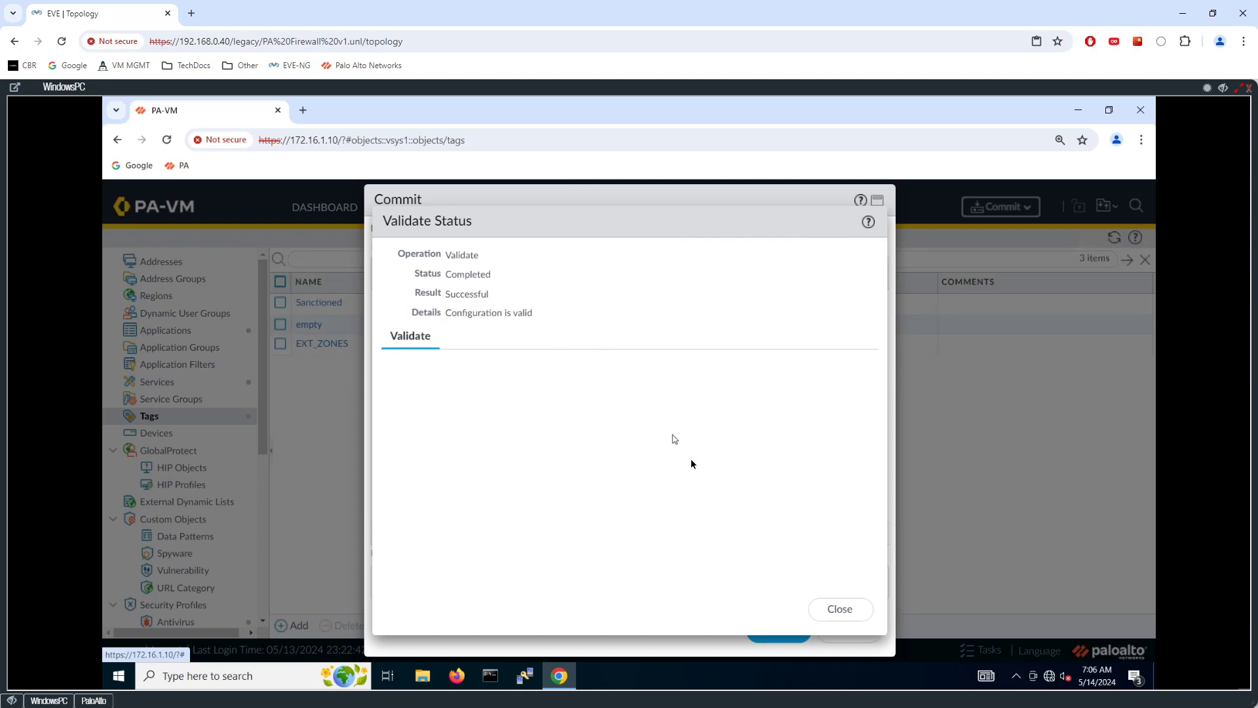
Close the validation status, commit all pending changes to the firewall, and close the commit status
left_click(840, 608)
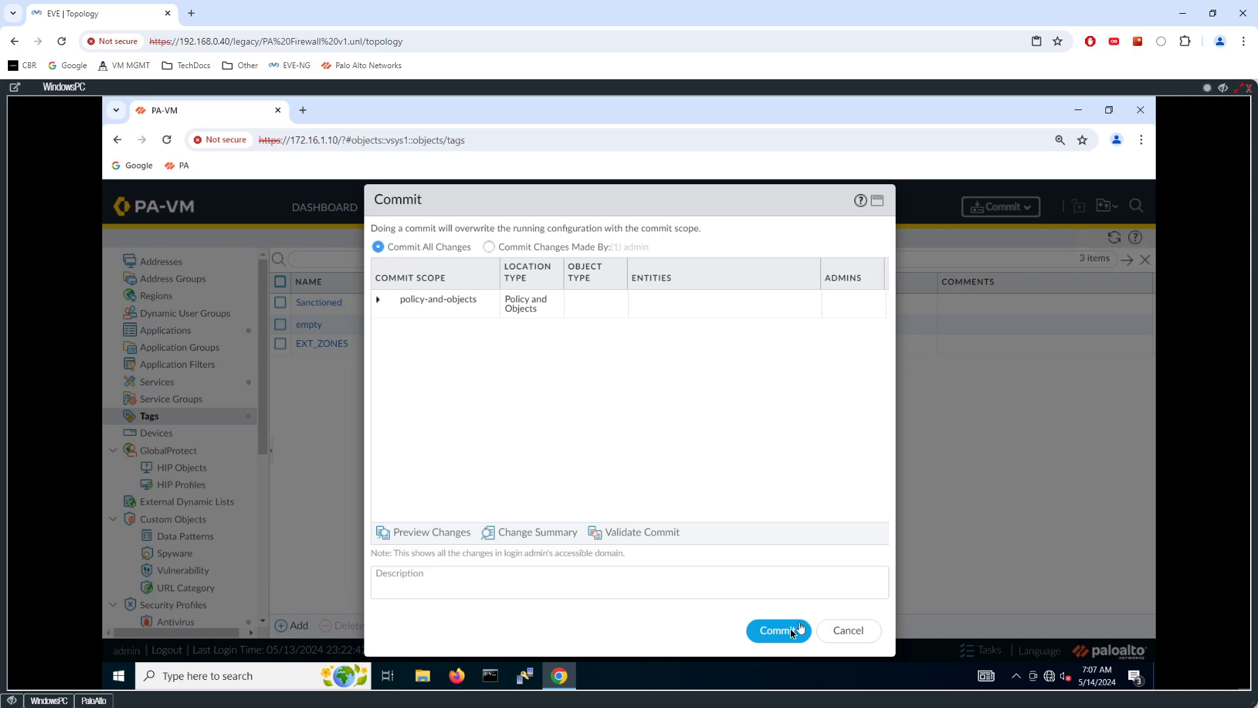
left_click(790, 627)
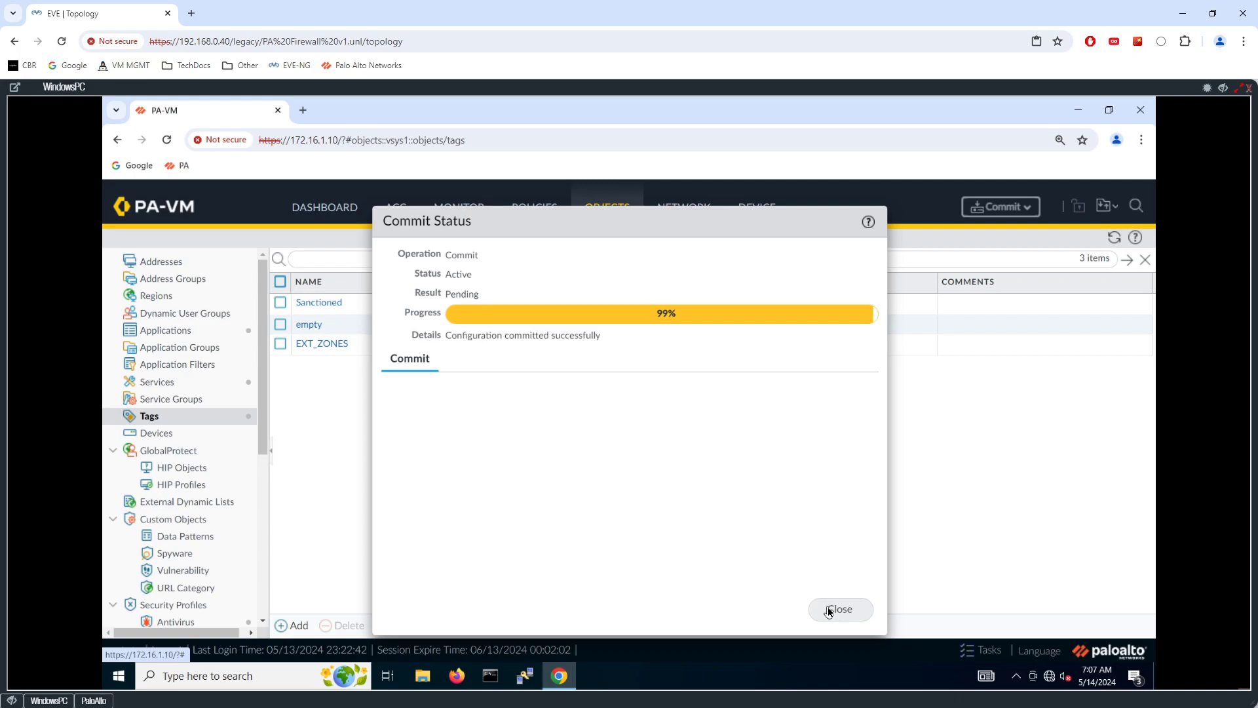
left_click(829, 610)
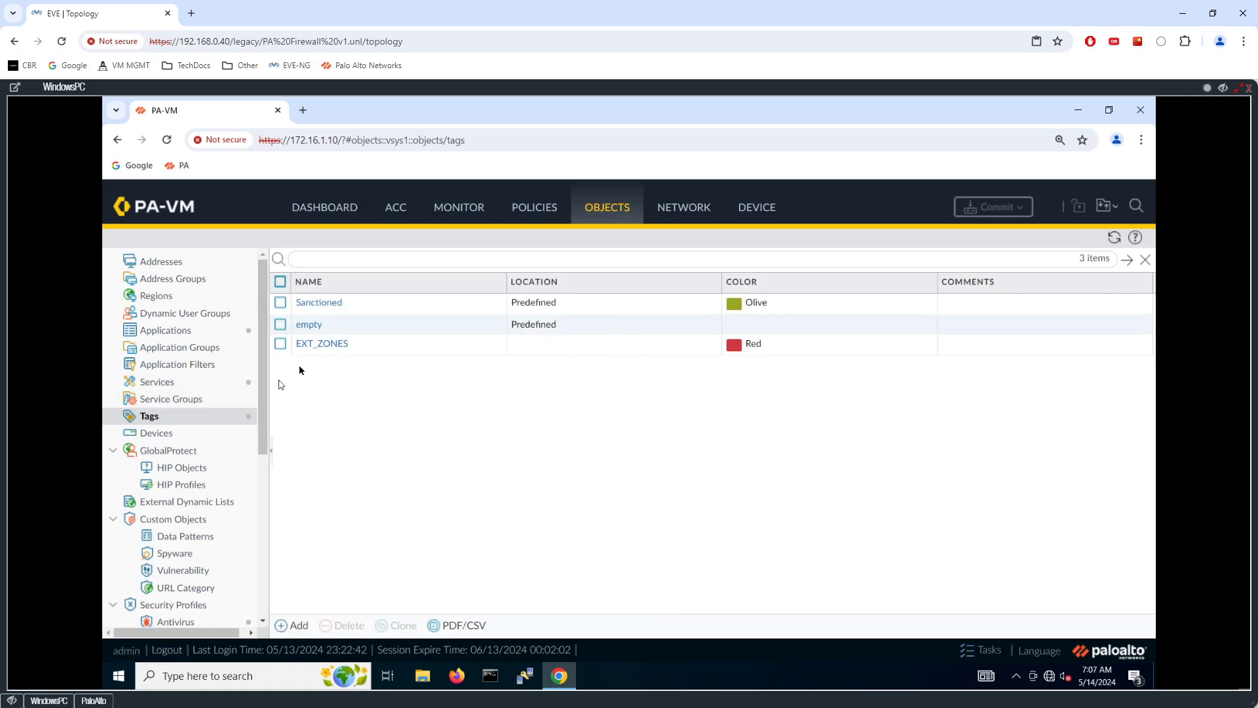
Create a tag object named NEW-TAG with the color Gold
left_click(300, 626)
left_click(616, 392)
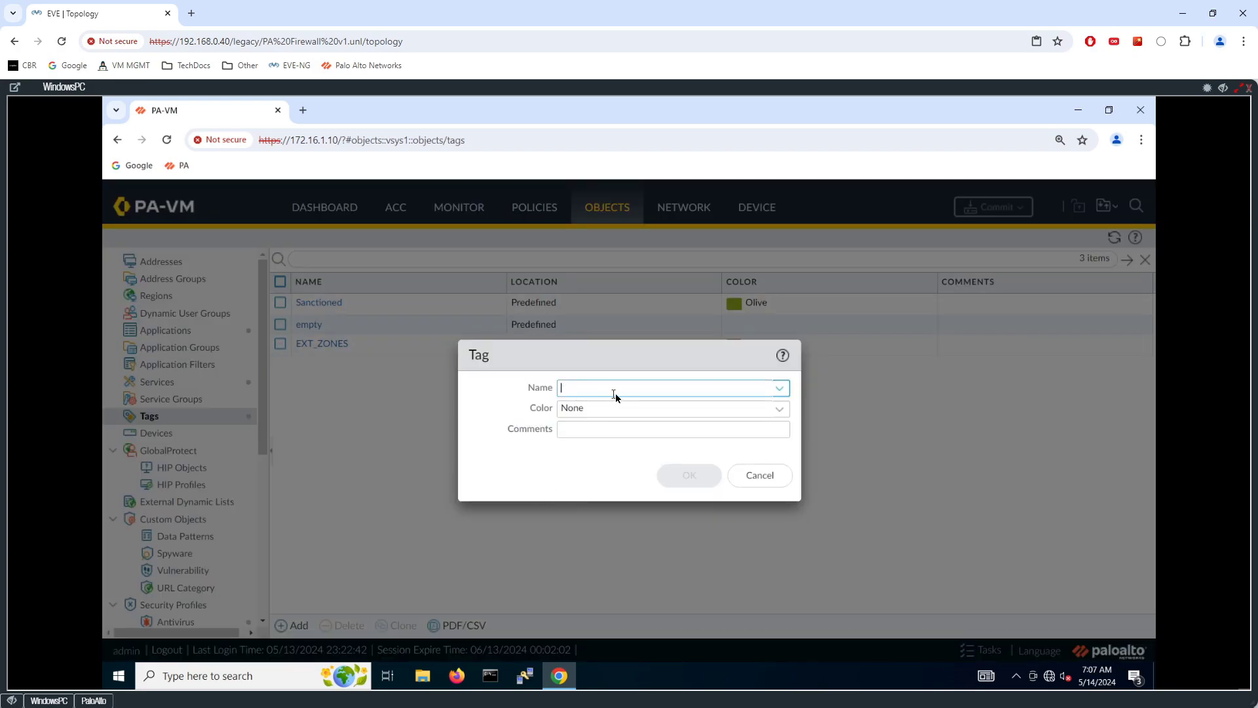
type("NEW-TAG")
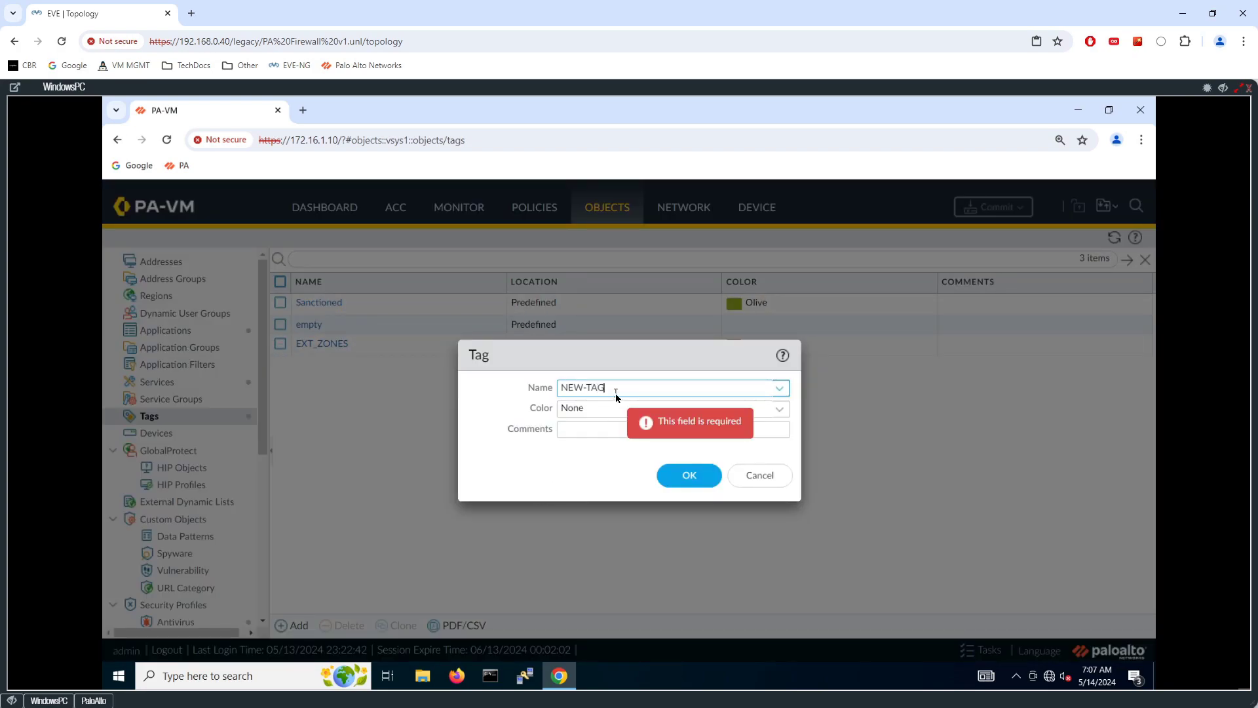
left_click(780, 409)
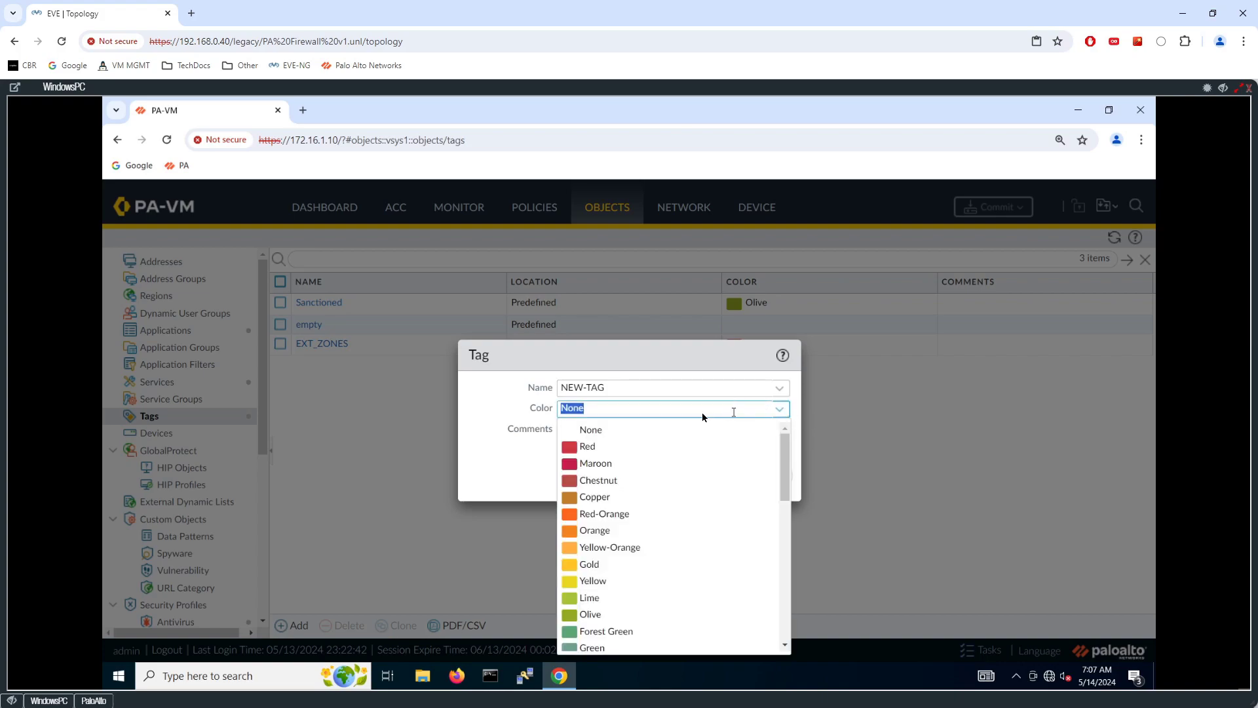
left_click(783, 410)
left_click(595, 563)
left_click(662, 472)
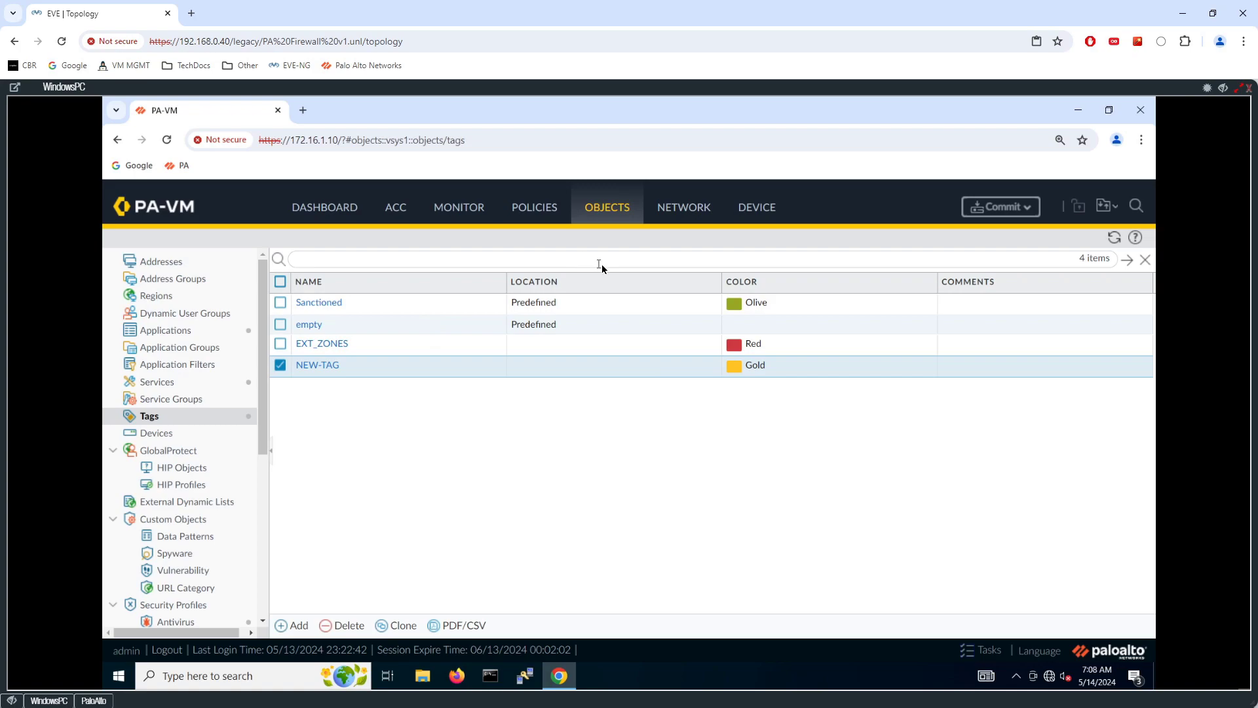
View the scope of the pending commit without committing, and look at the configuration's save and revert options
left_click(1023, 207)
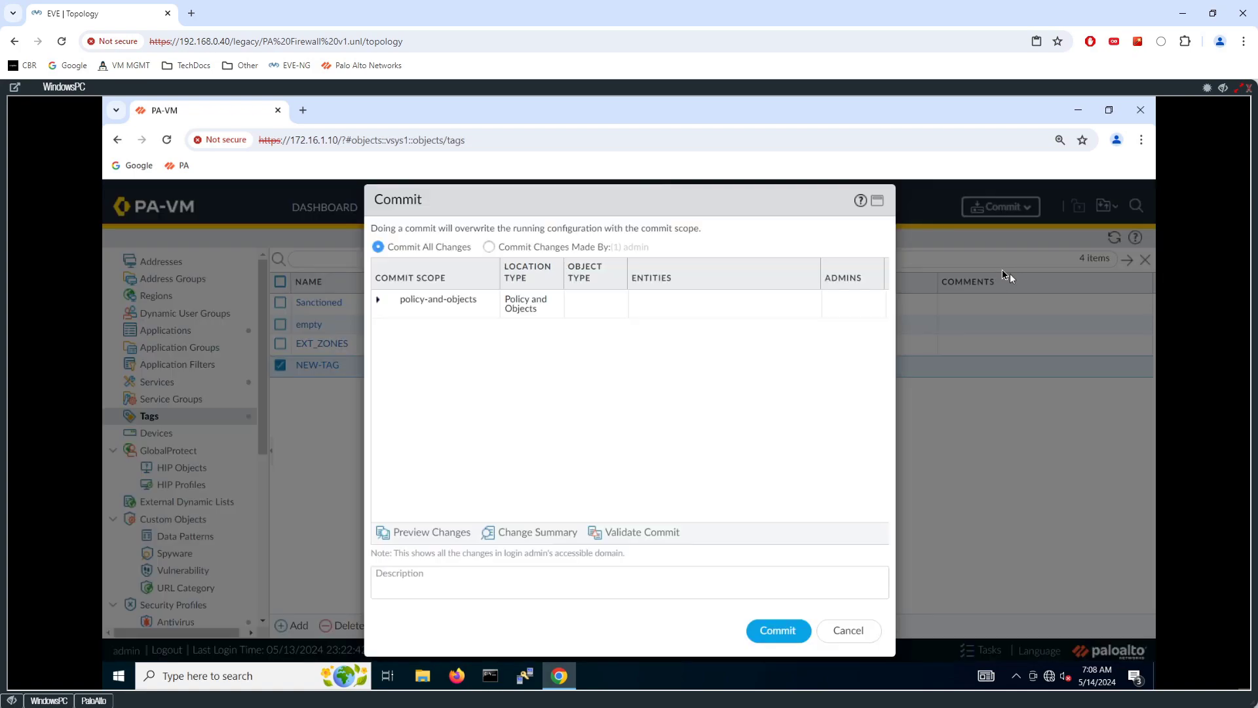
left_click(849, 632)
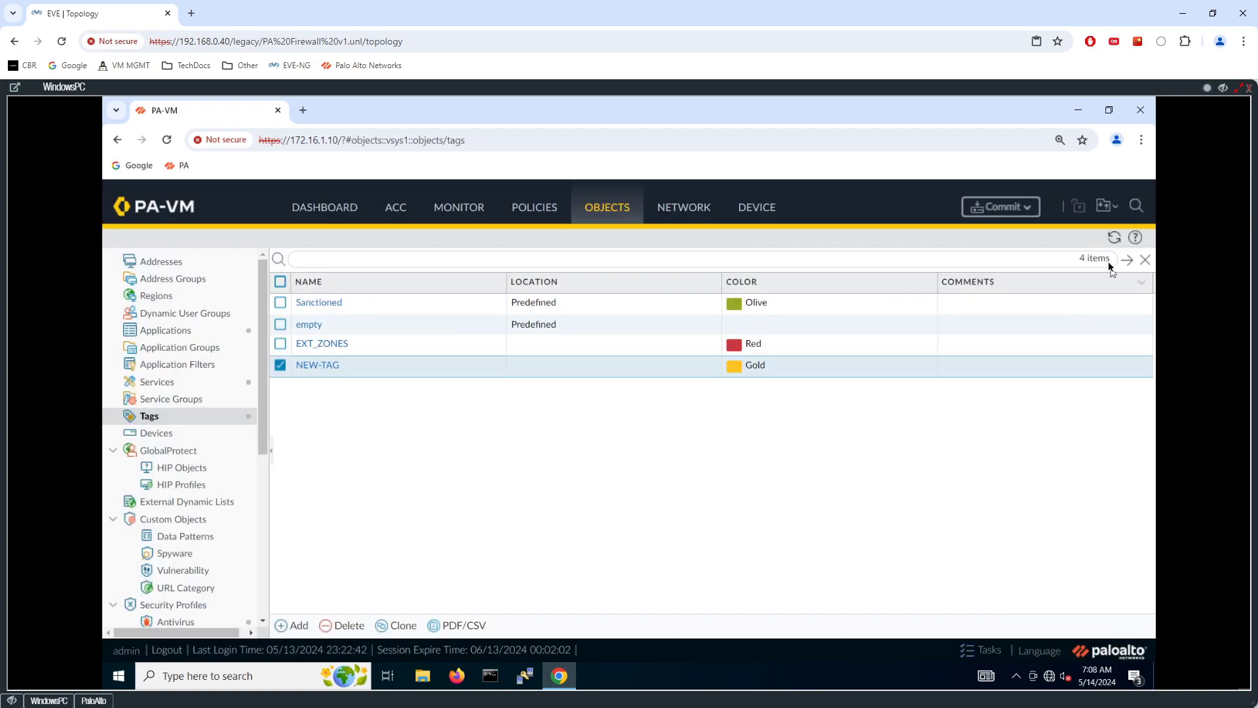
left_click(1108, 207)
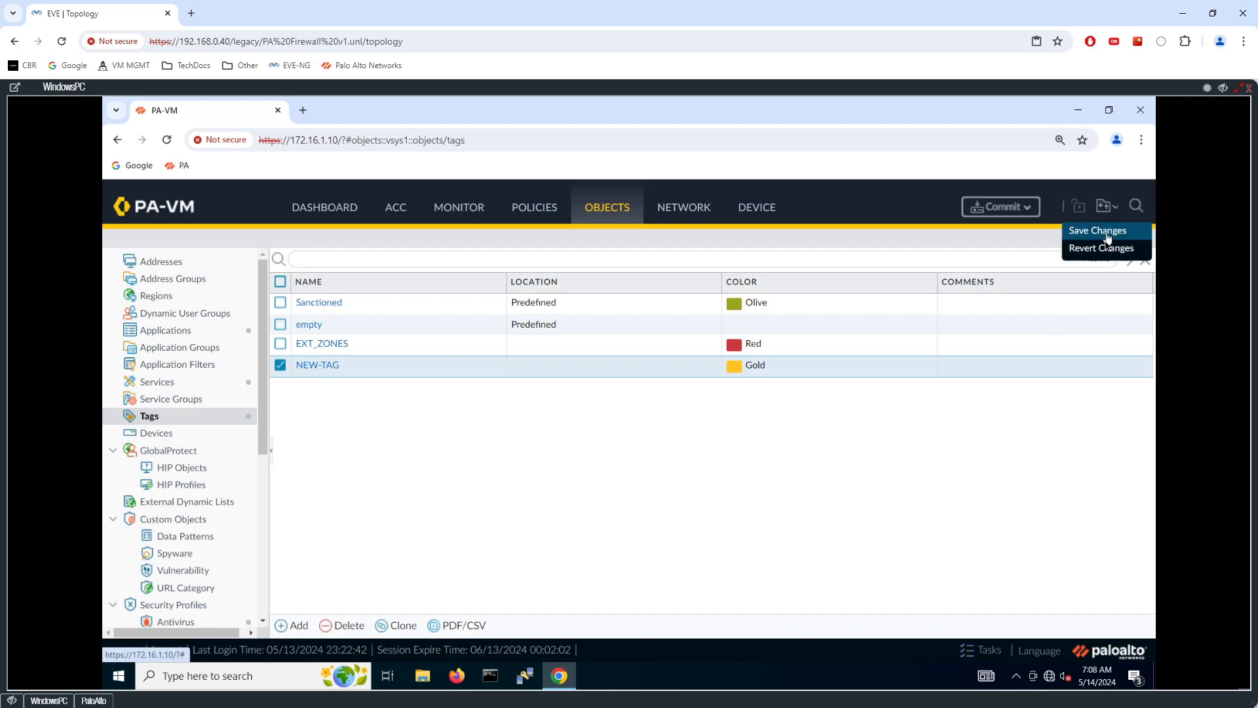
left_click(684, 427)
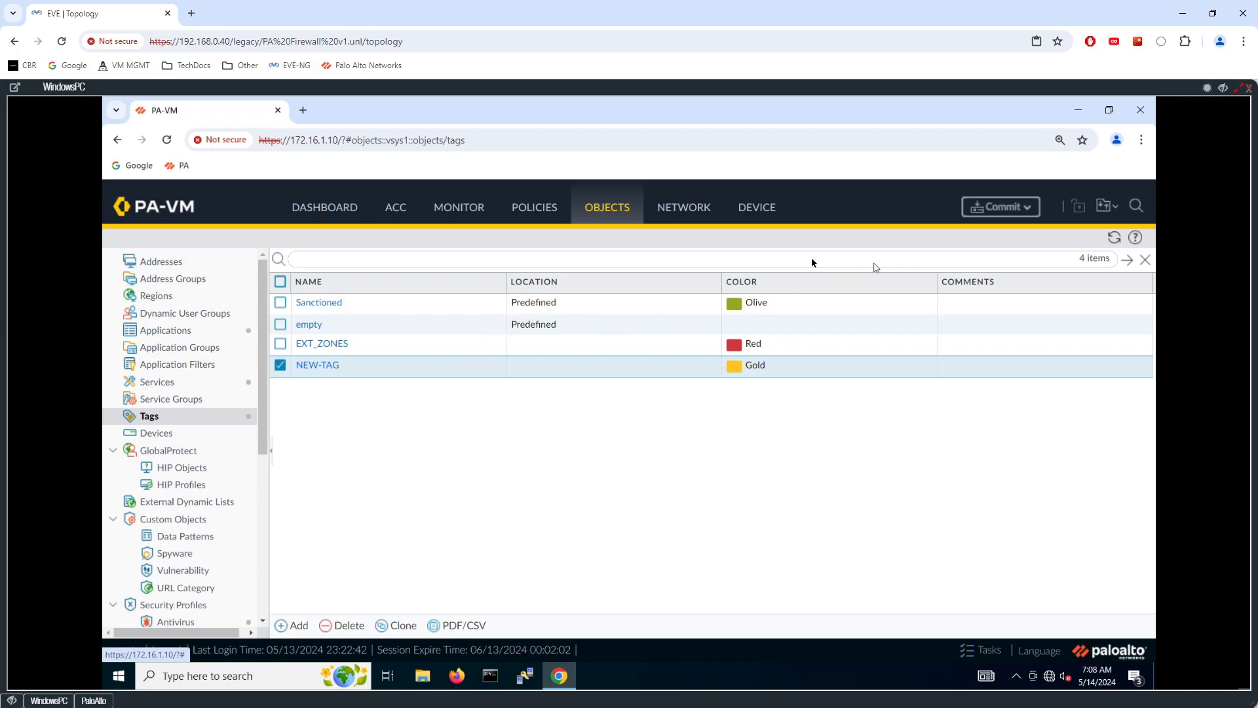
From the device setup page, start saving all configuration changes and review their change summary
left_click(764, 208)
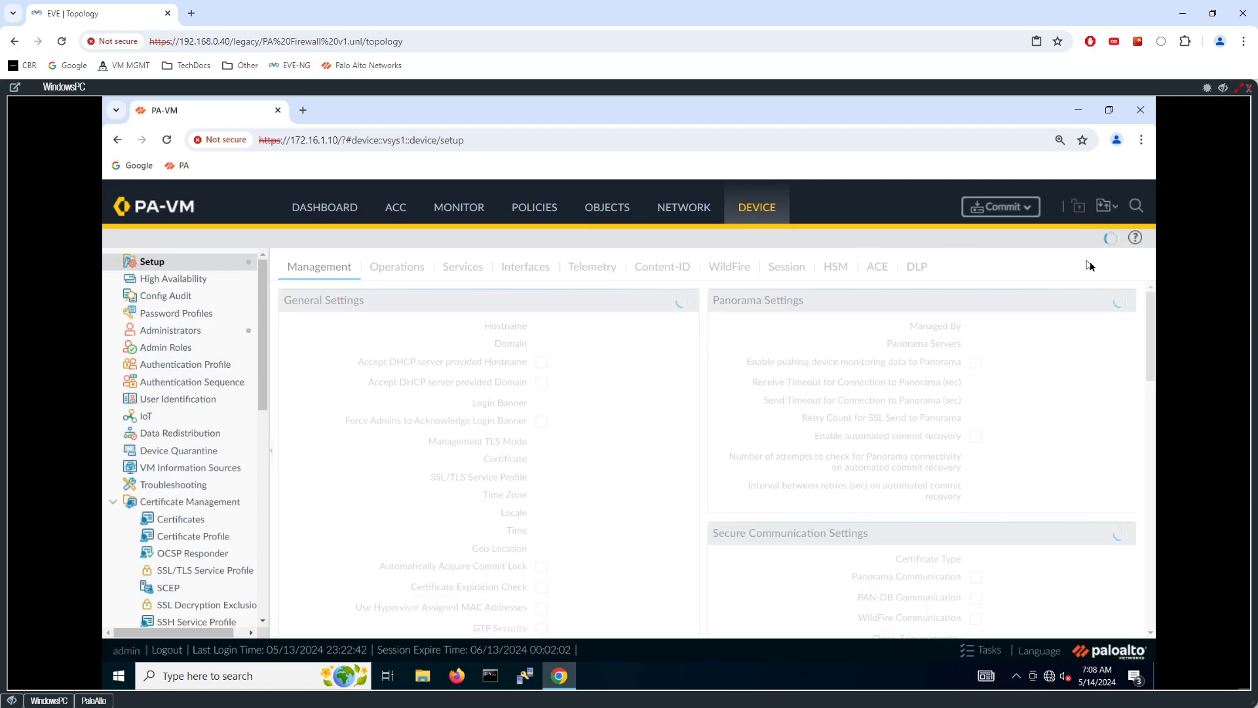
left_click(1115, 211)
left_click(1106, 232)
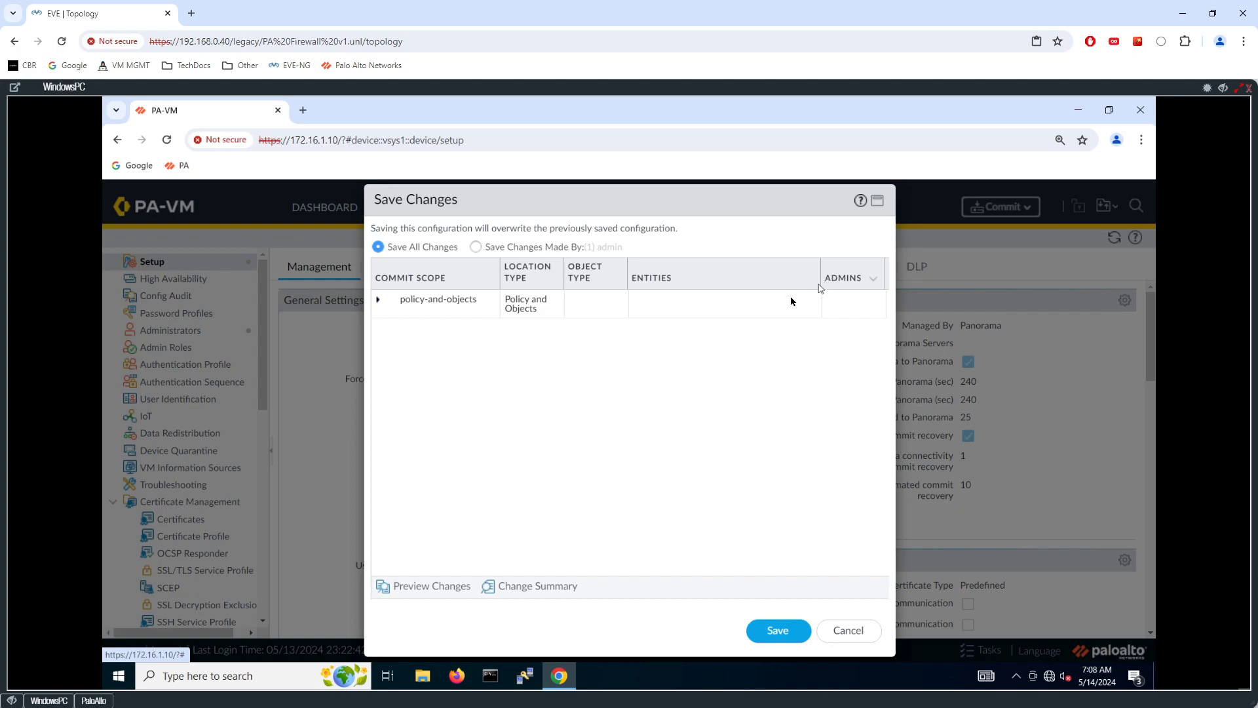
left_click(529, 592)
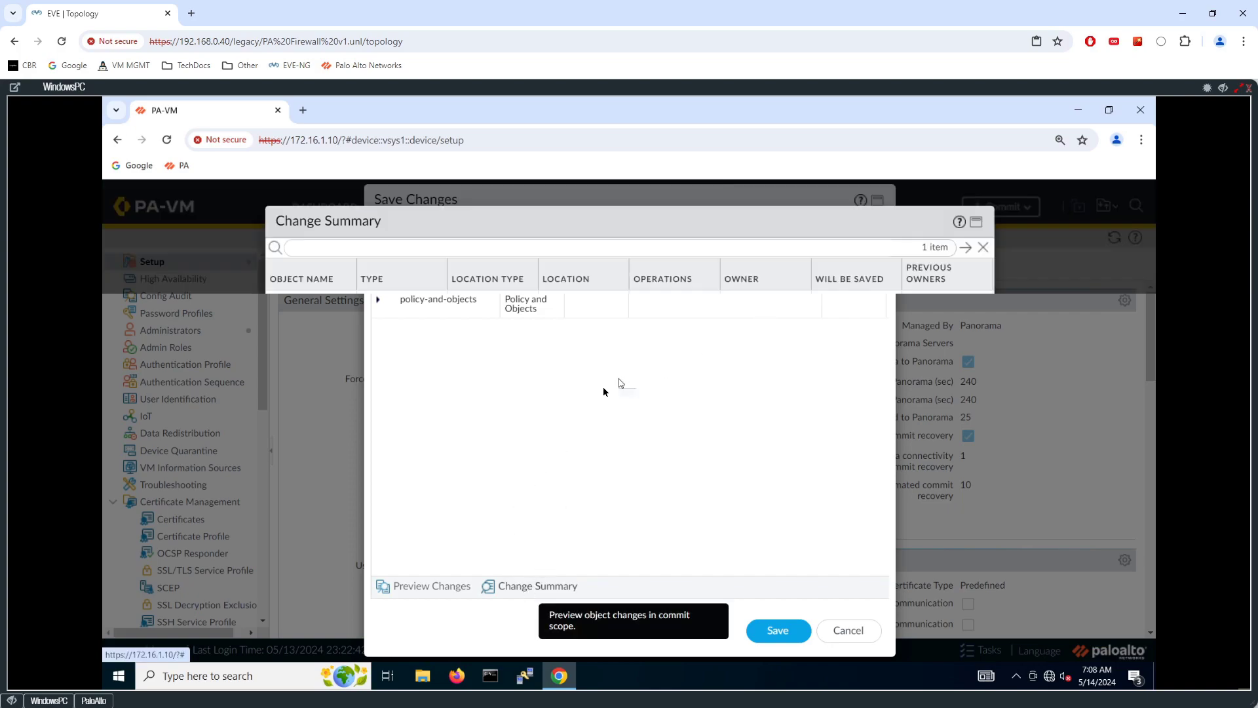
left_click(944, 609)
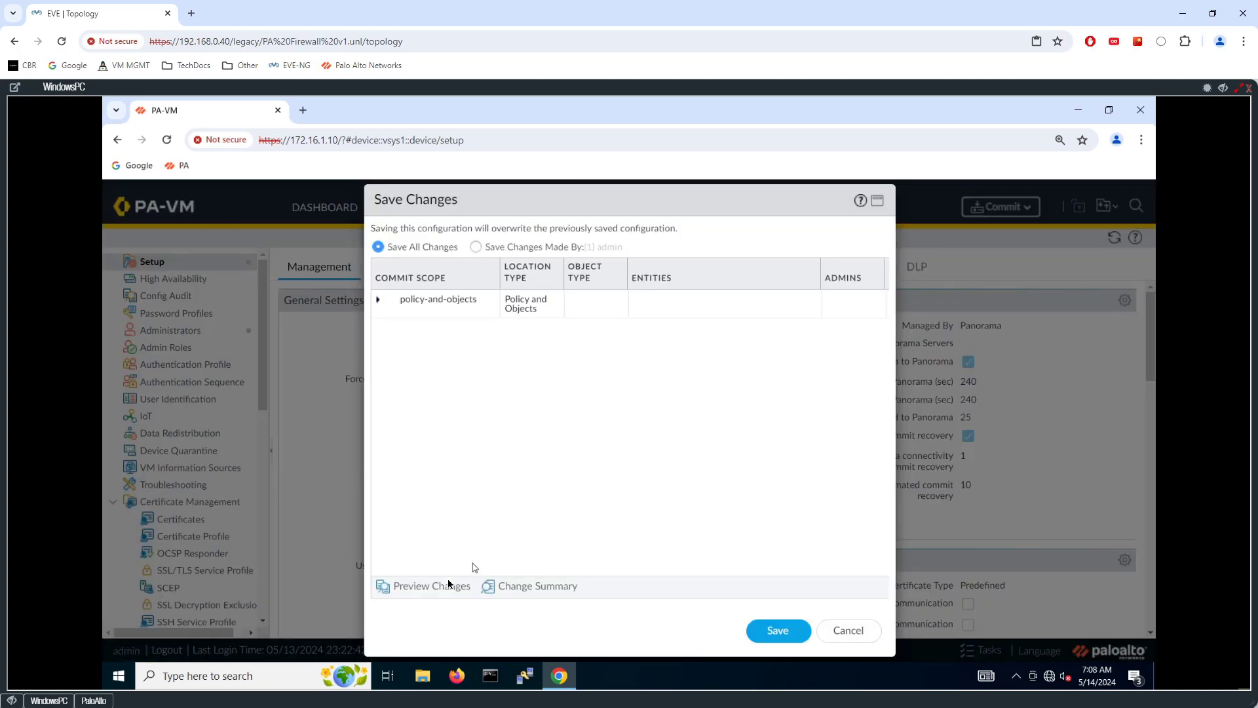
Preview the changes with 10 lines of context, compare running and candidate configurations, and save all changes
left_click(429, 586)
left_click(684, 454)
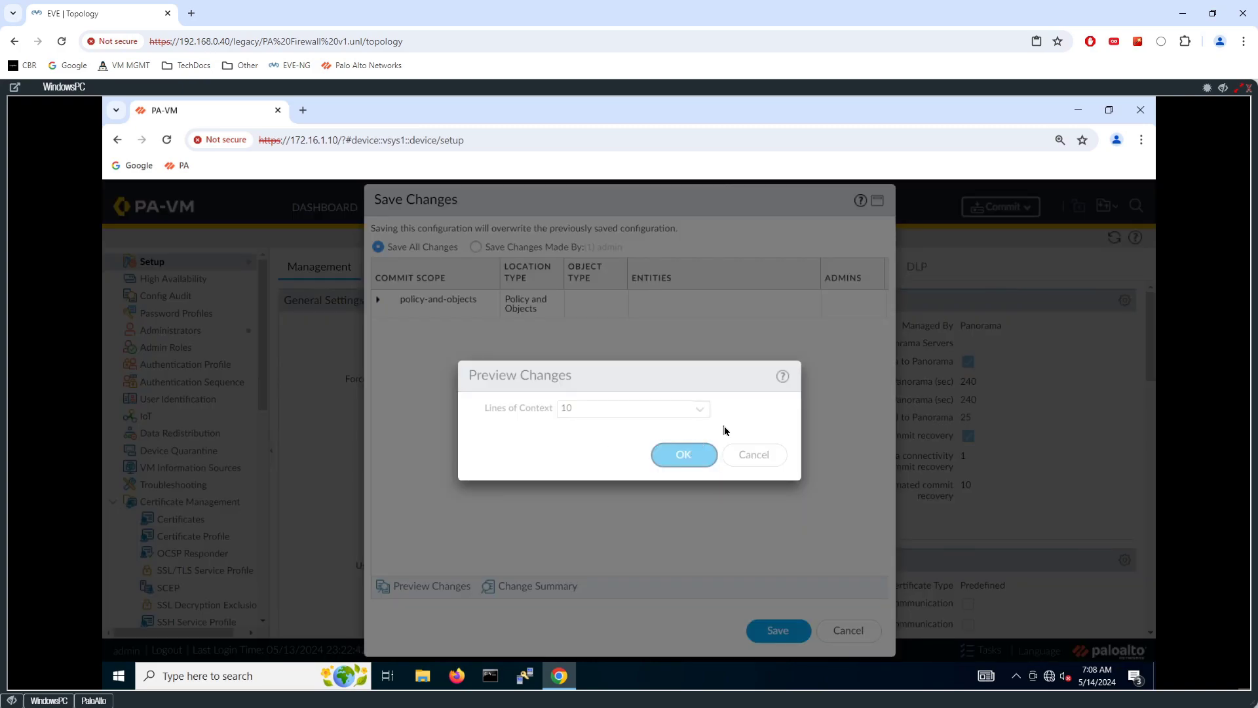
scroll(603, 318, "down", 3)
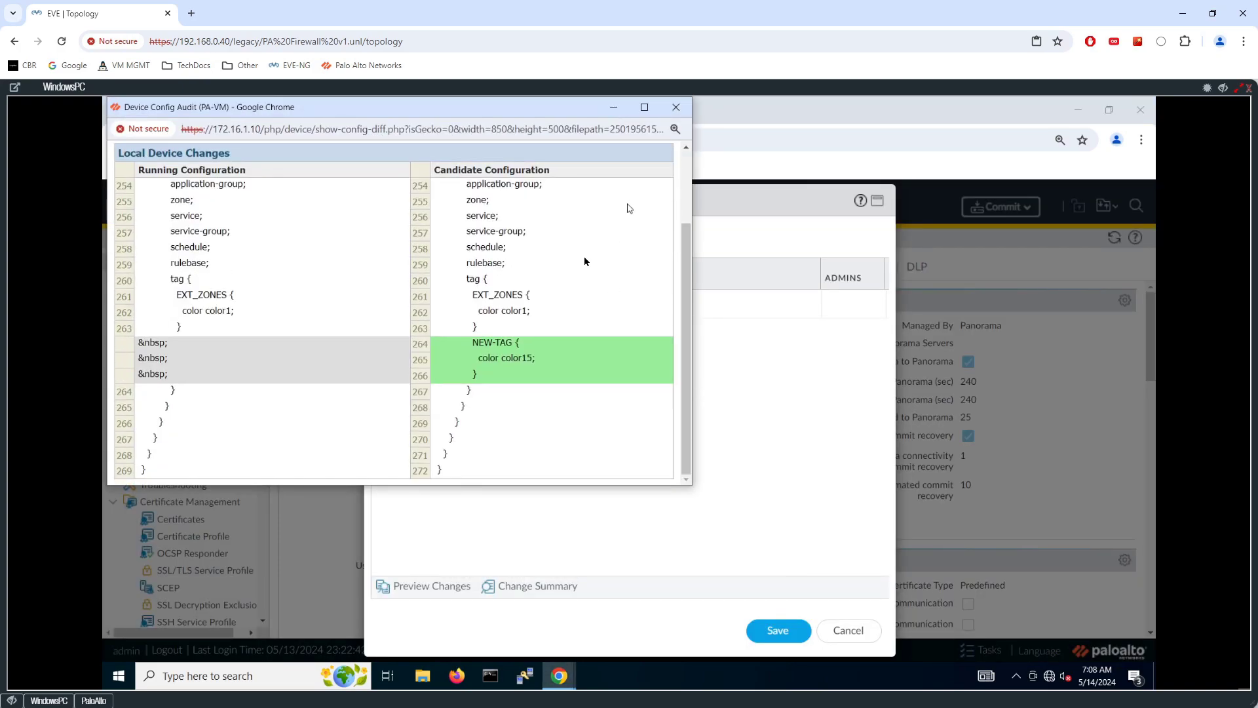
left_click(675, 106)
left_click(778, 631)
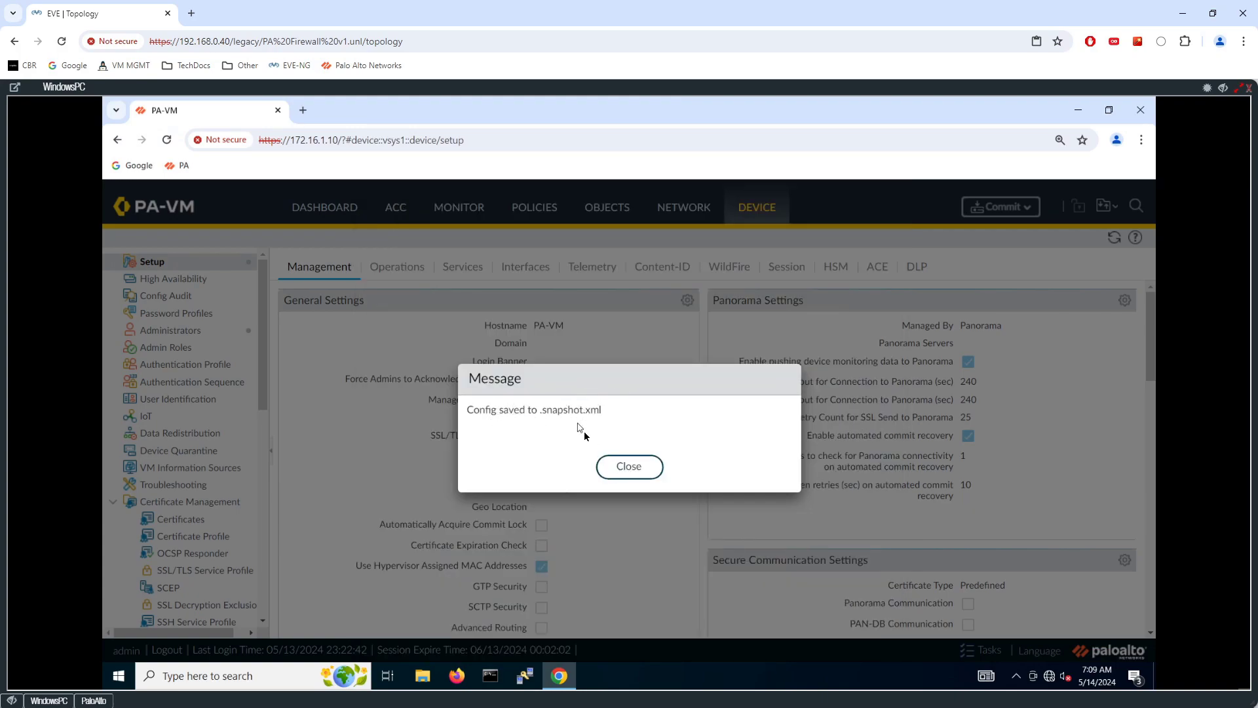
left_click(629, 466)
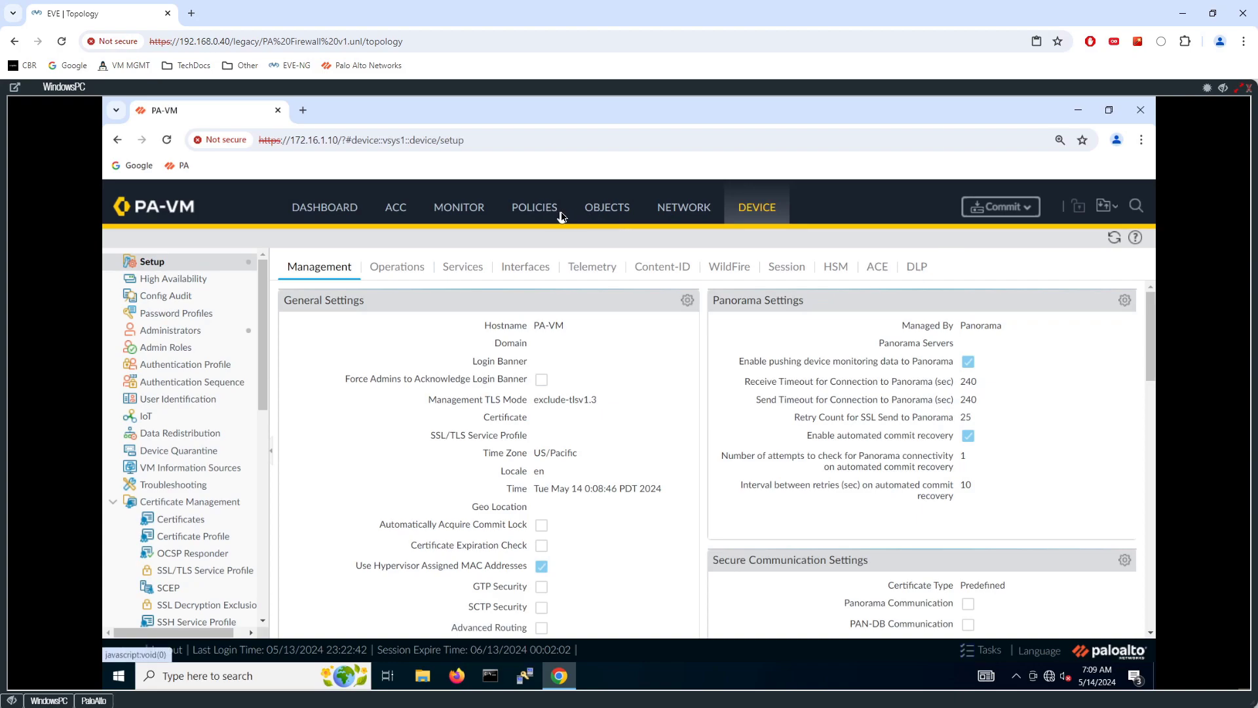
Return to the tag objects and revert all changes from the candidate configuration
left_click(605, 215)
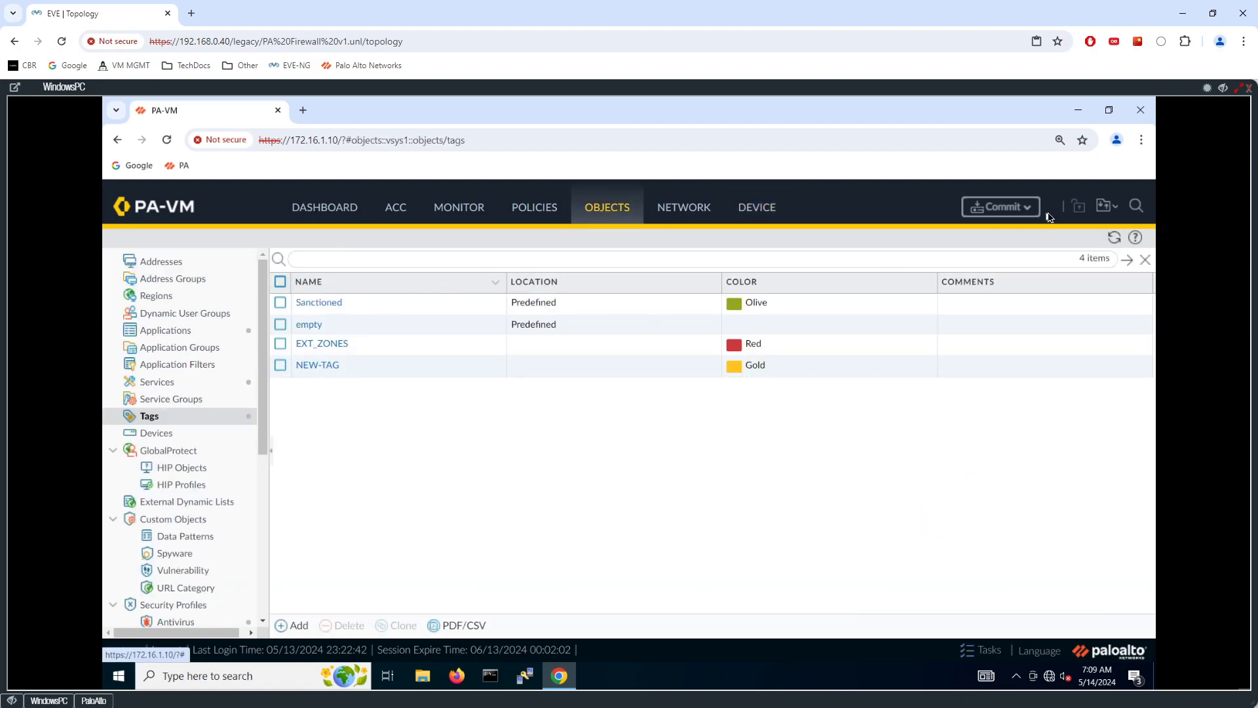
left_click(1113, 210)
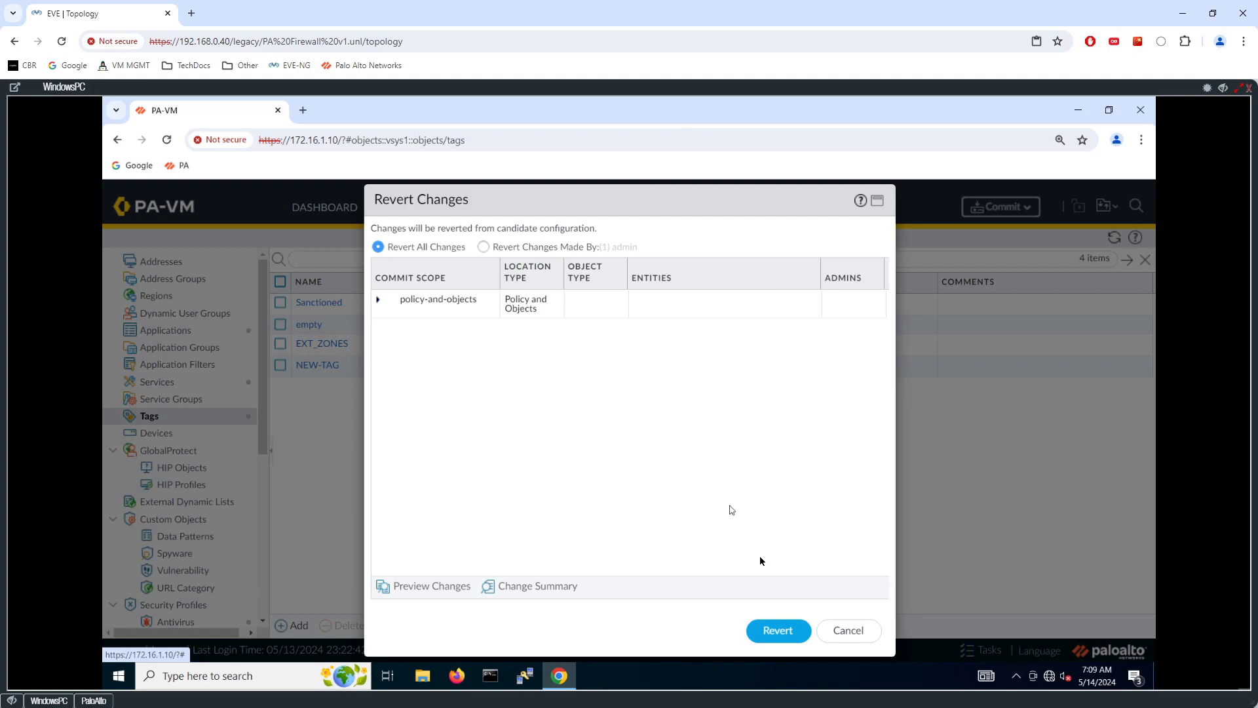
left_click(771, 631)
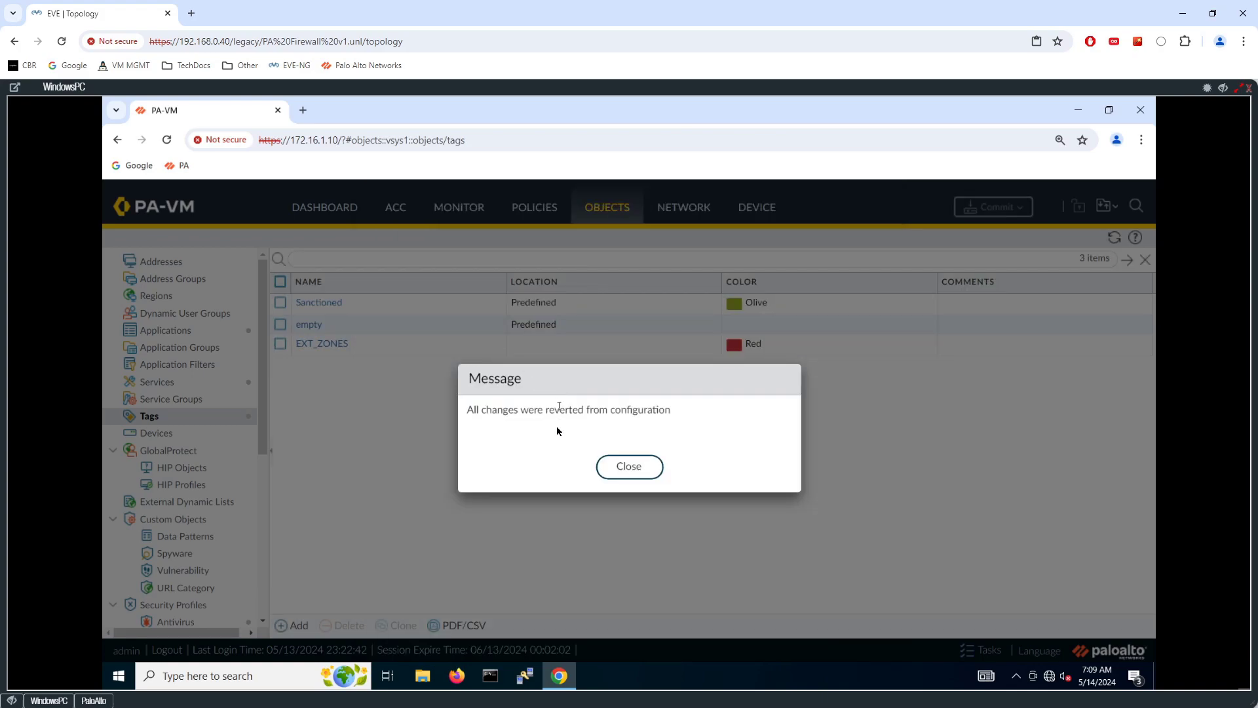
left_click(629, 469)
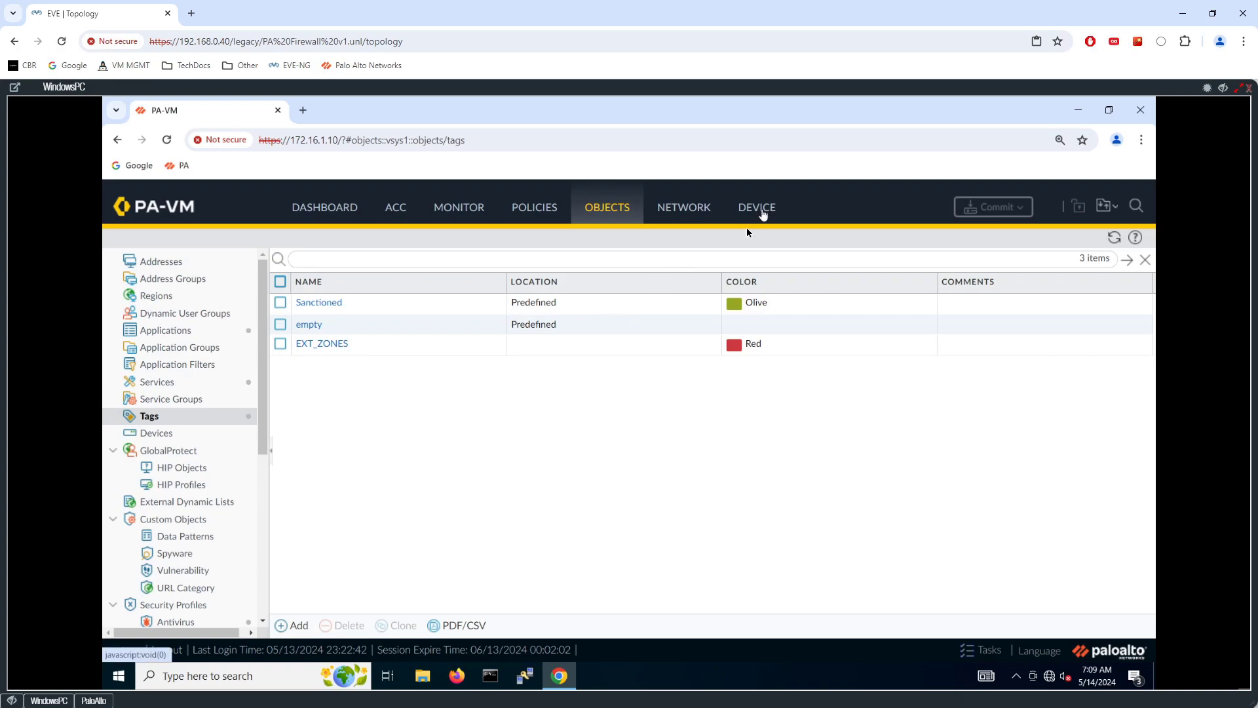
Revert to the last saved configuration with Skip Validation enabled, and check the tag objects list
left_click(757, 209)
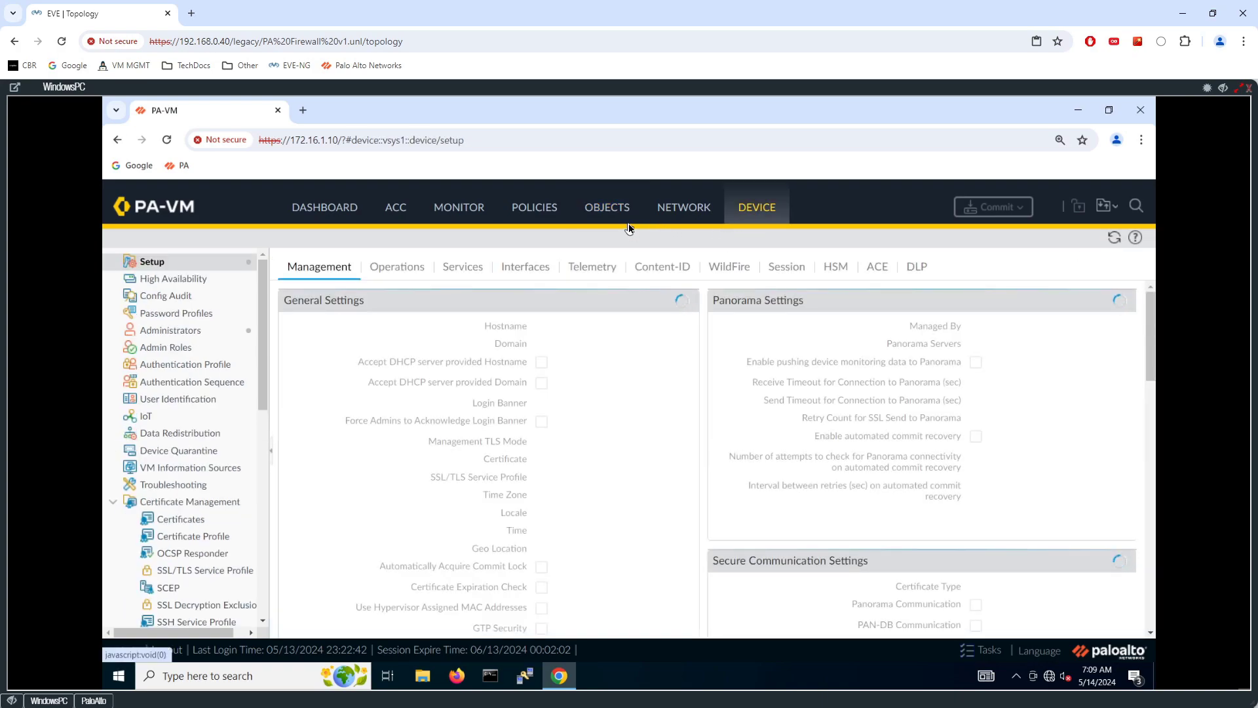
left_click(407, 266)
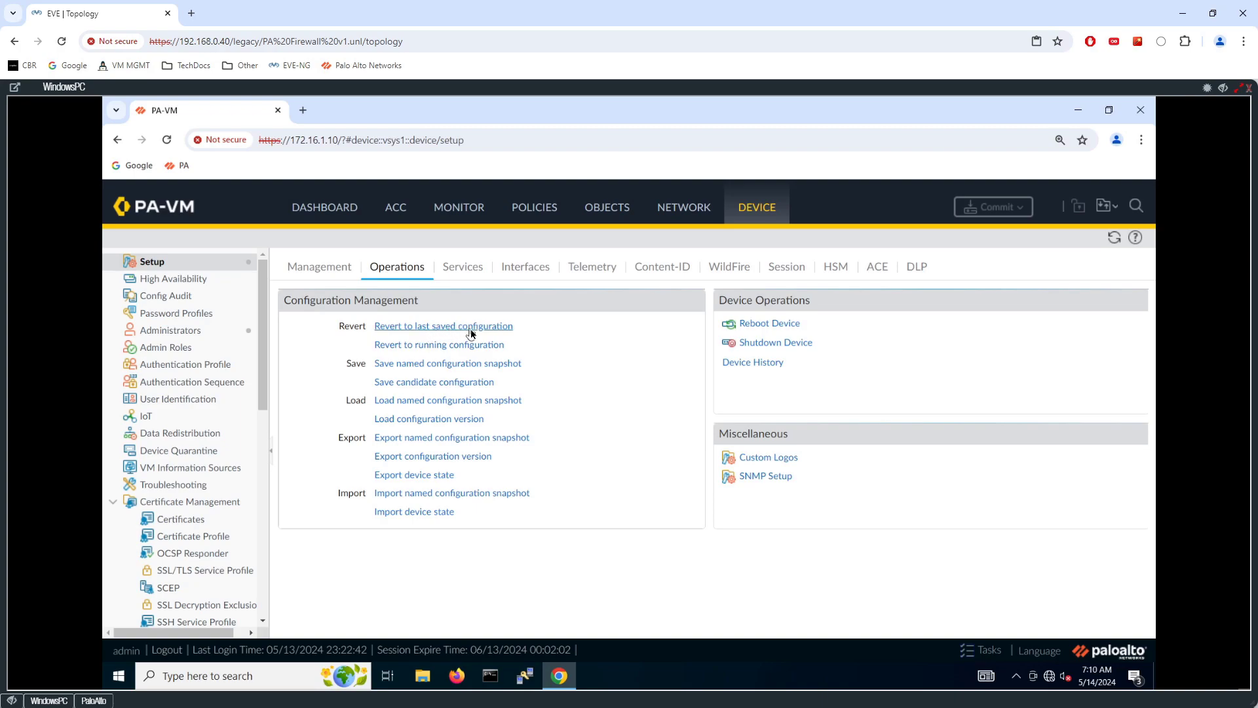
left_click(421, 326)
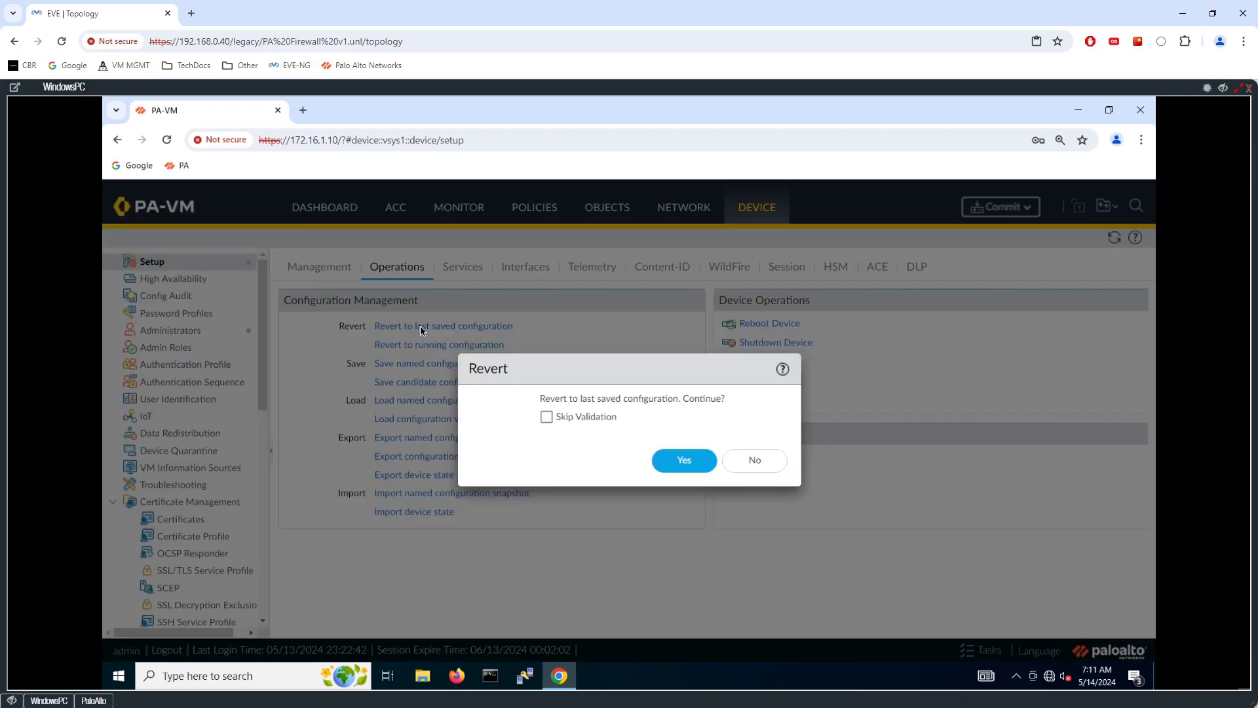
left_click(575, 420)
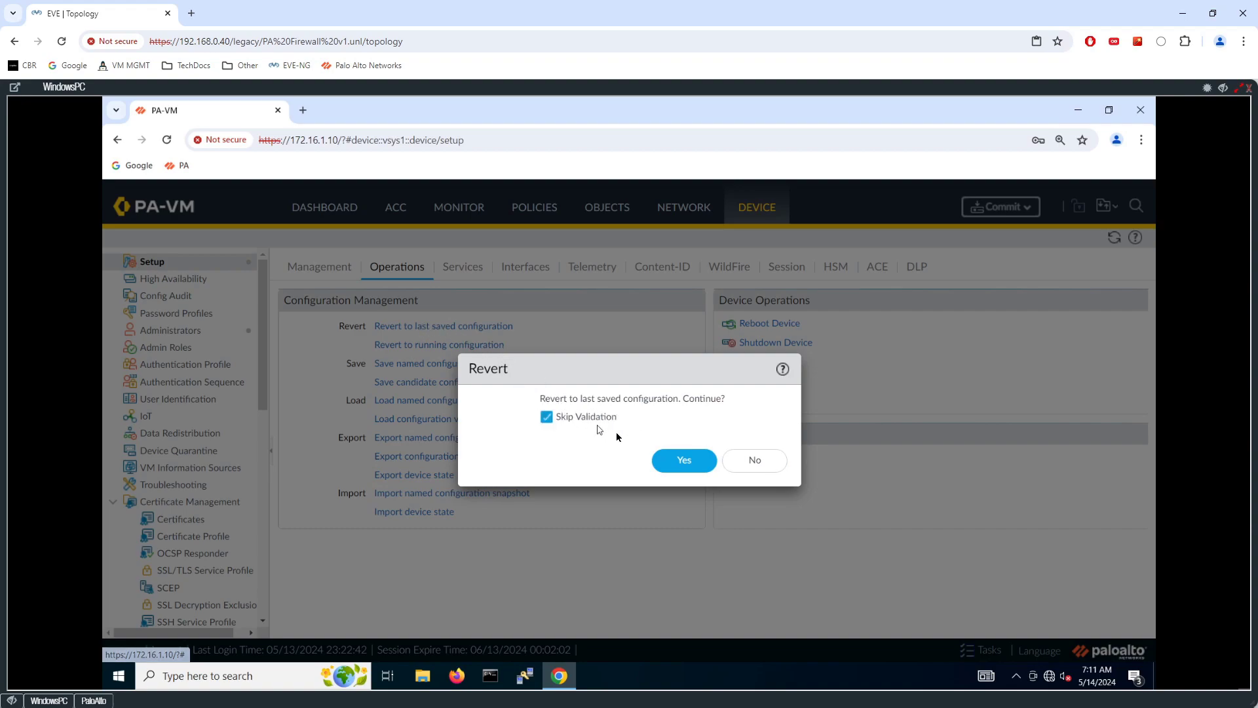
left_click(683, 462)
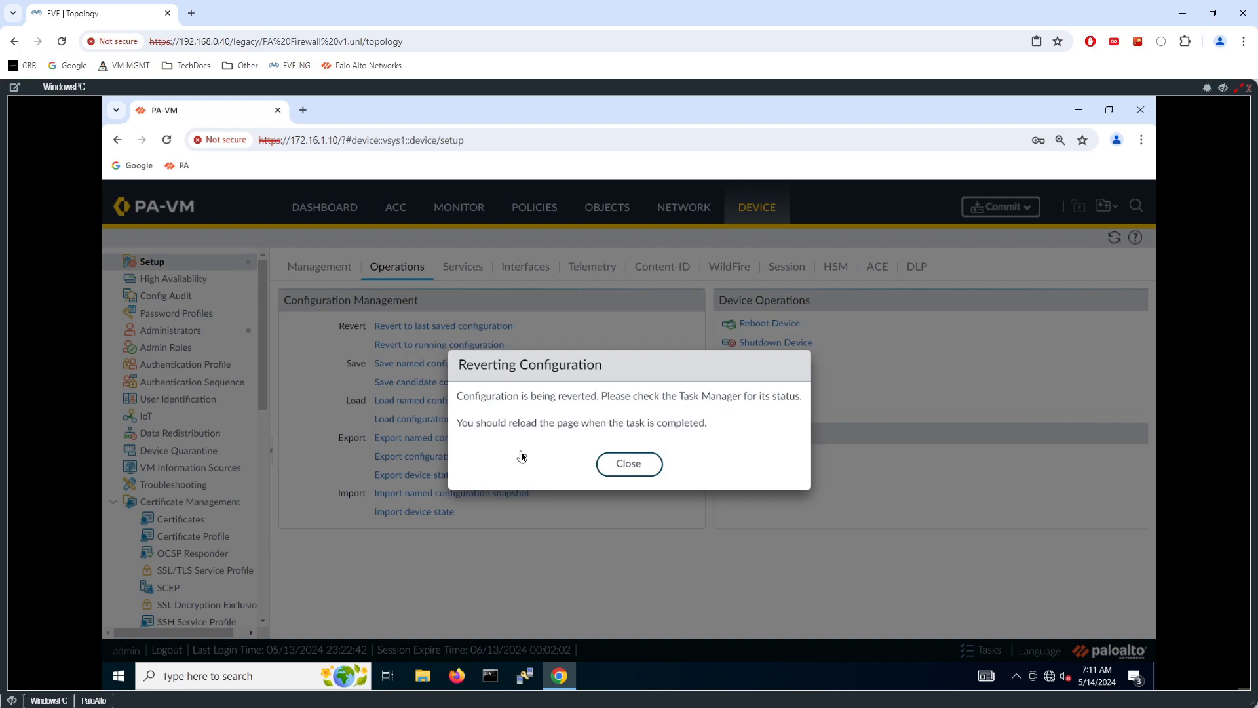
left_click(636, 468)
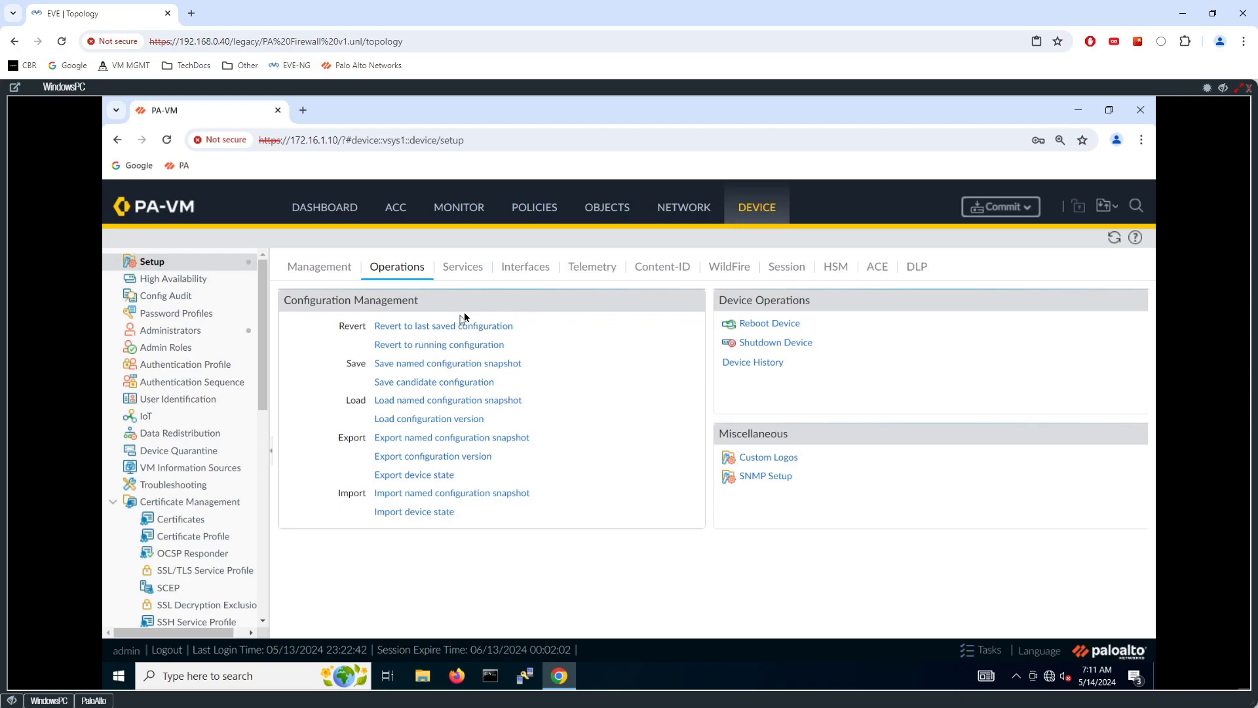
left_click(602, 212)
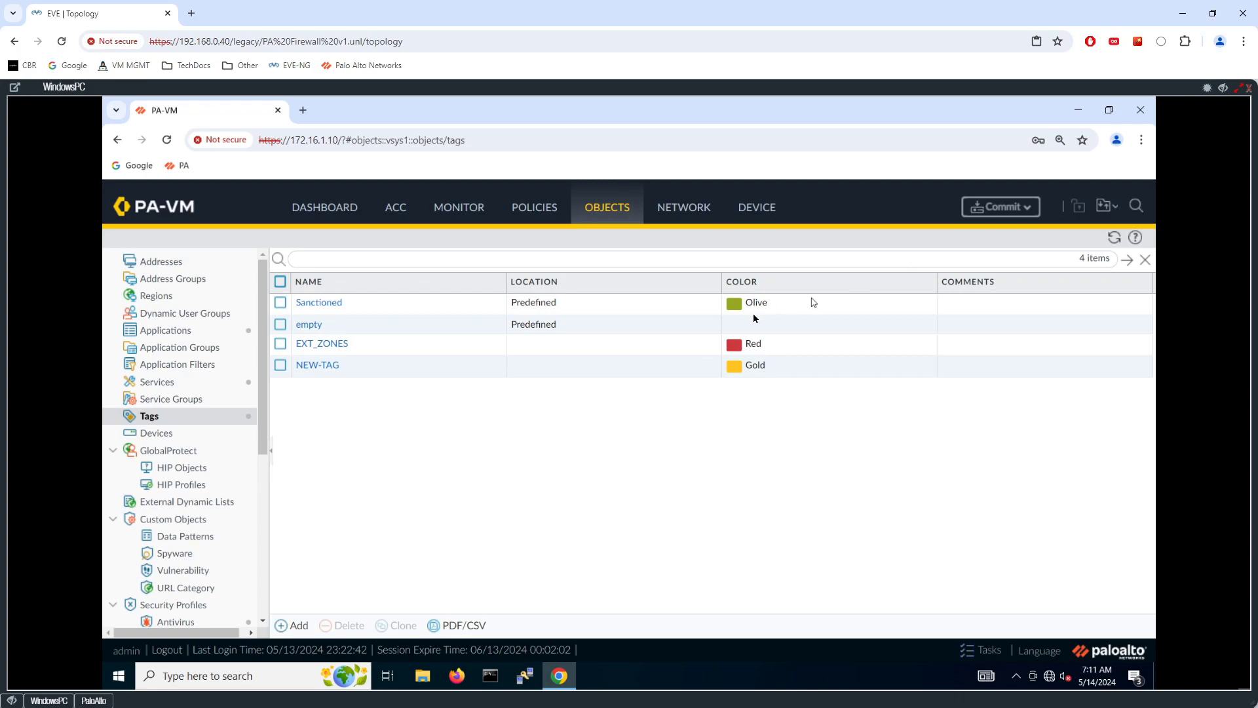
View the configurations available for a named configuration snapshot export in the device setup operations, without exporting one
left_click(756, 216)
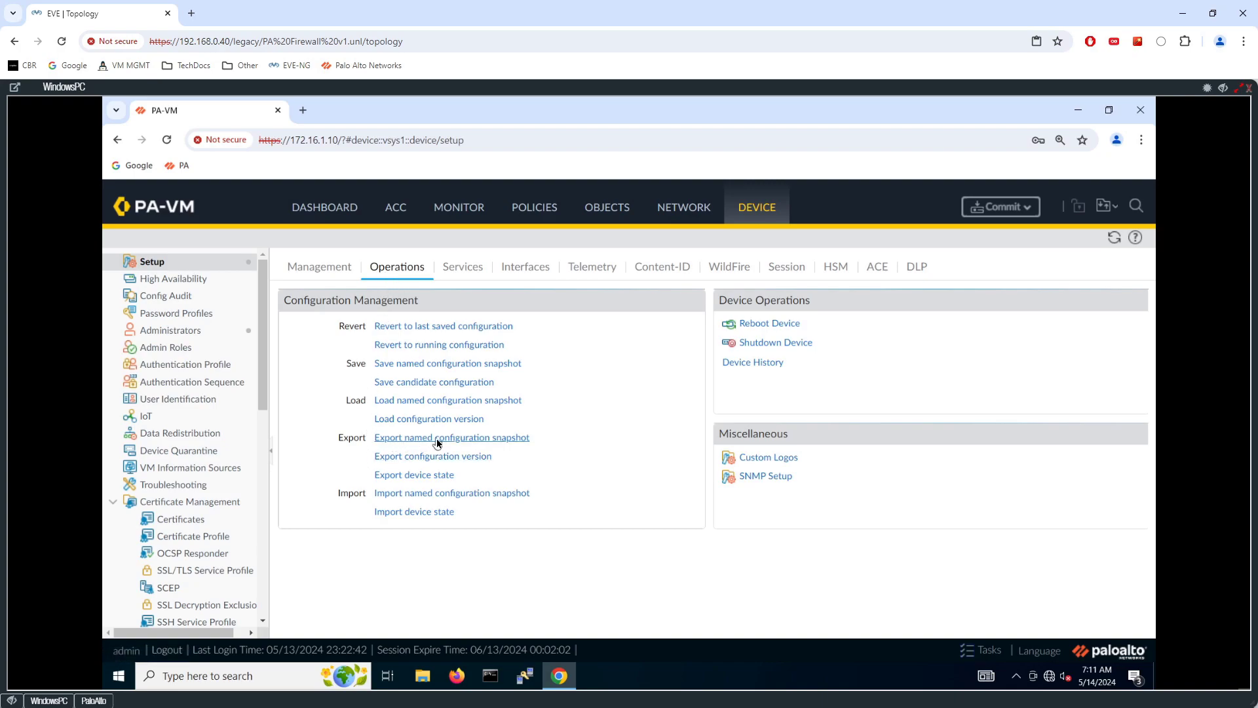
left_click(501, 443)
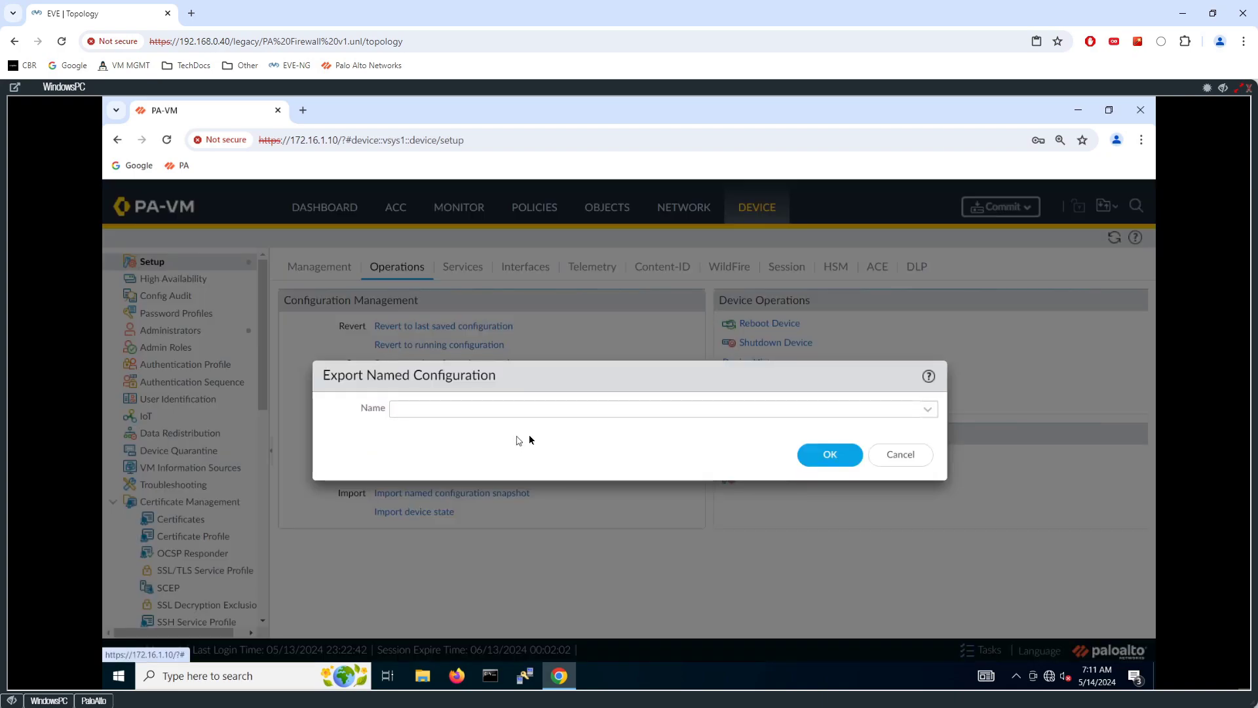
left_click(929, 413)
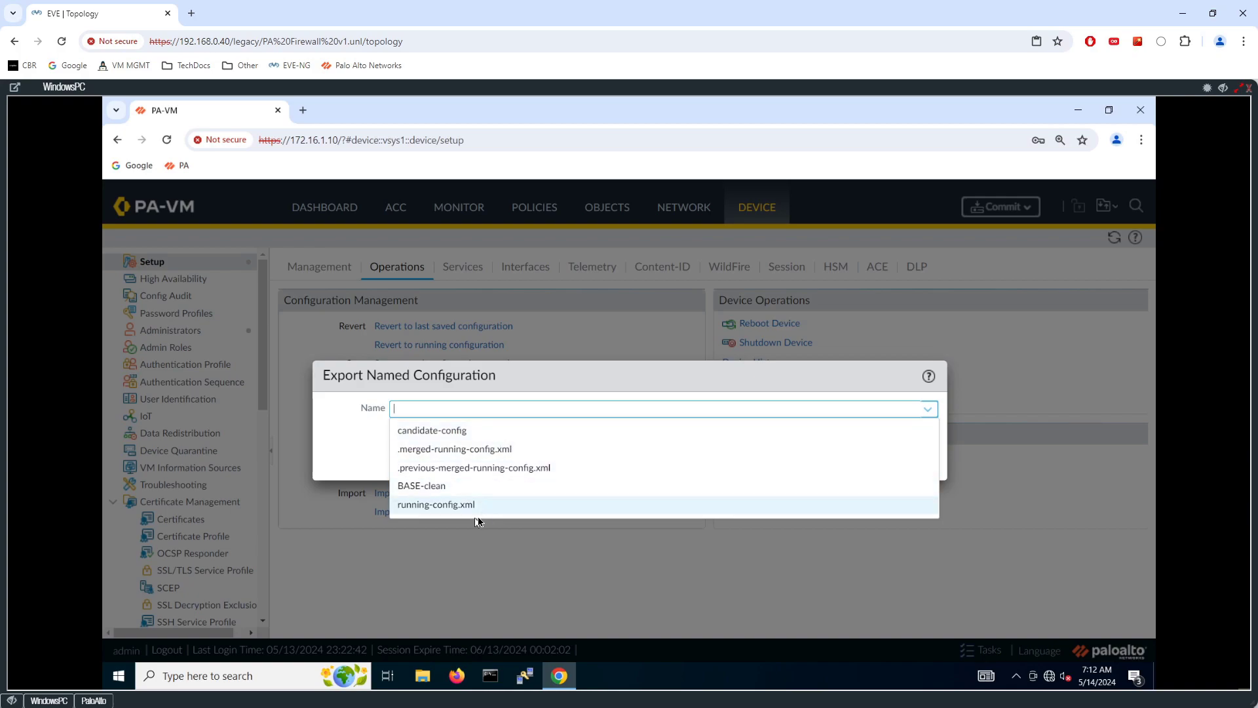
left_click(348, 438)
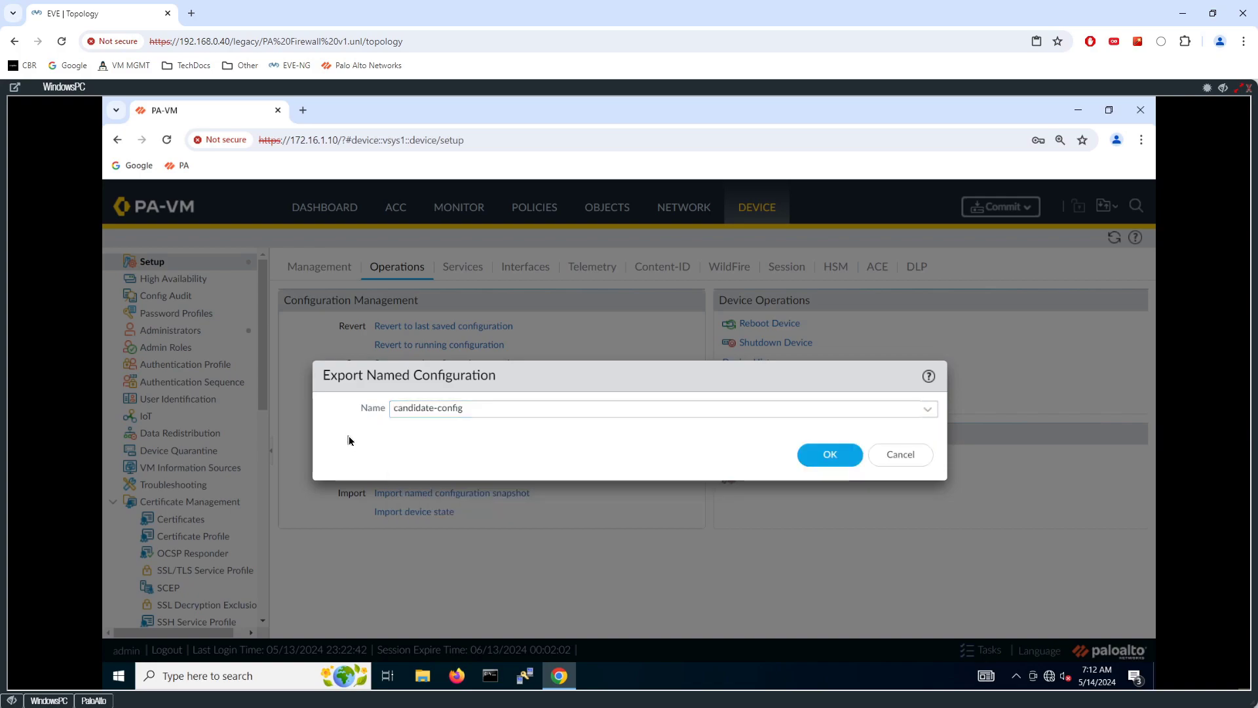
left_click(878, 457)
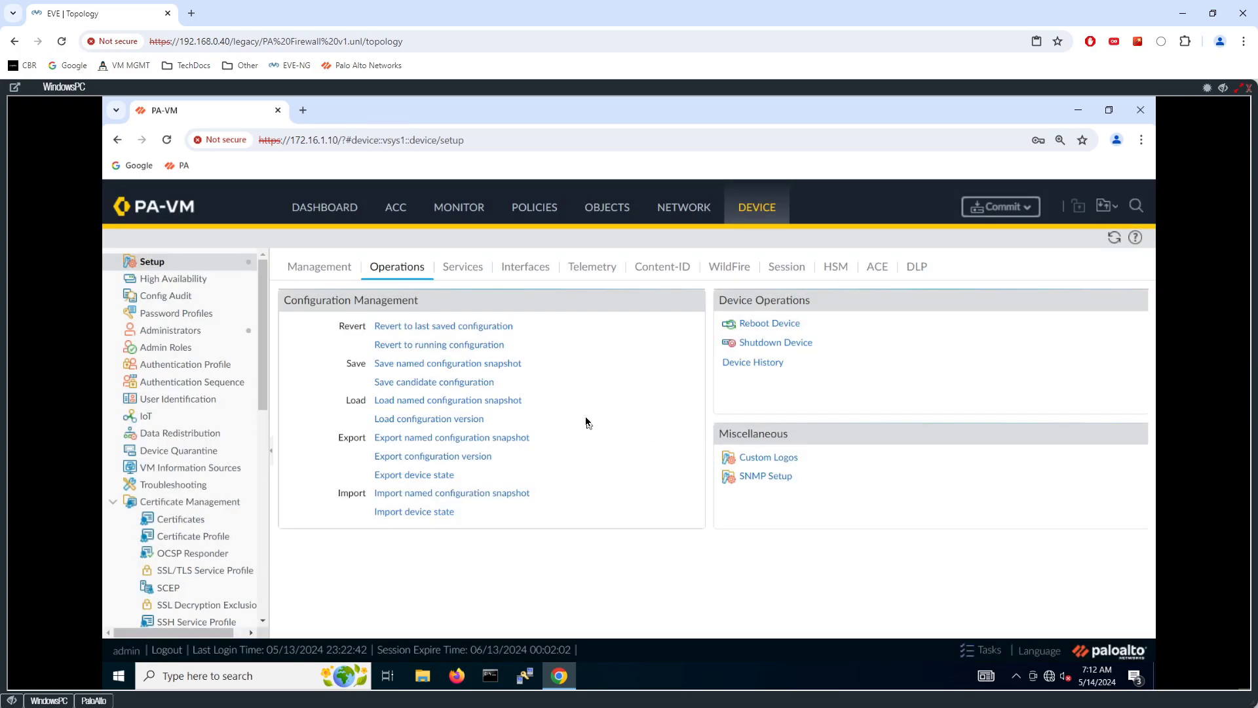
Open the versioned configuration export dialog in the device setup operations and close it without exporting
left_click(470, 456)
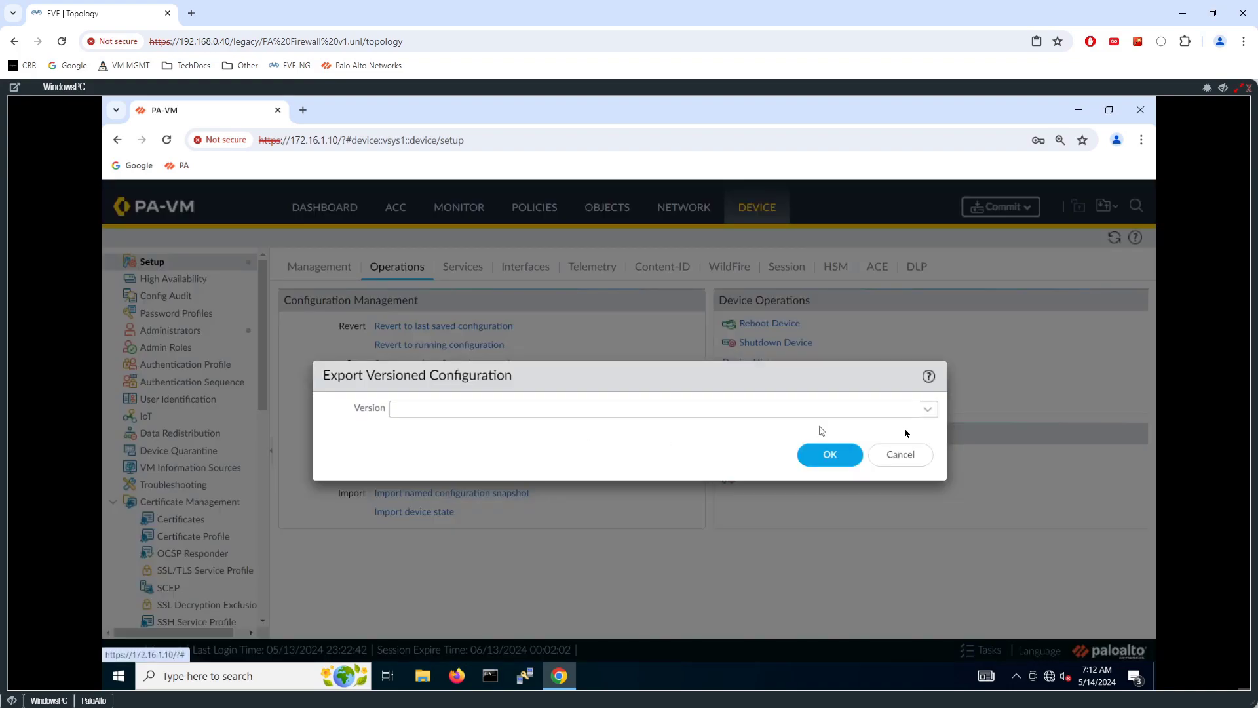
left_click(899, 454)
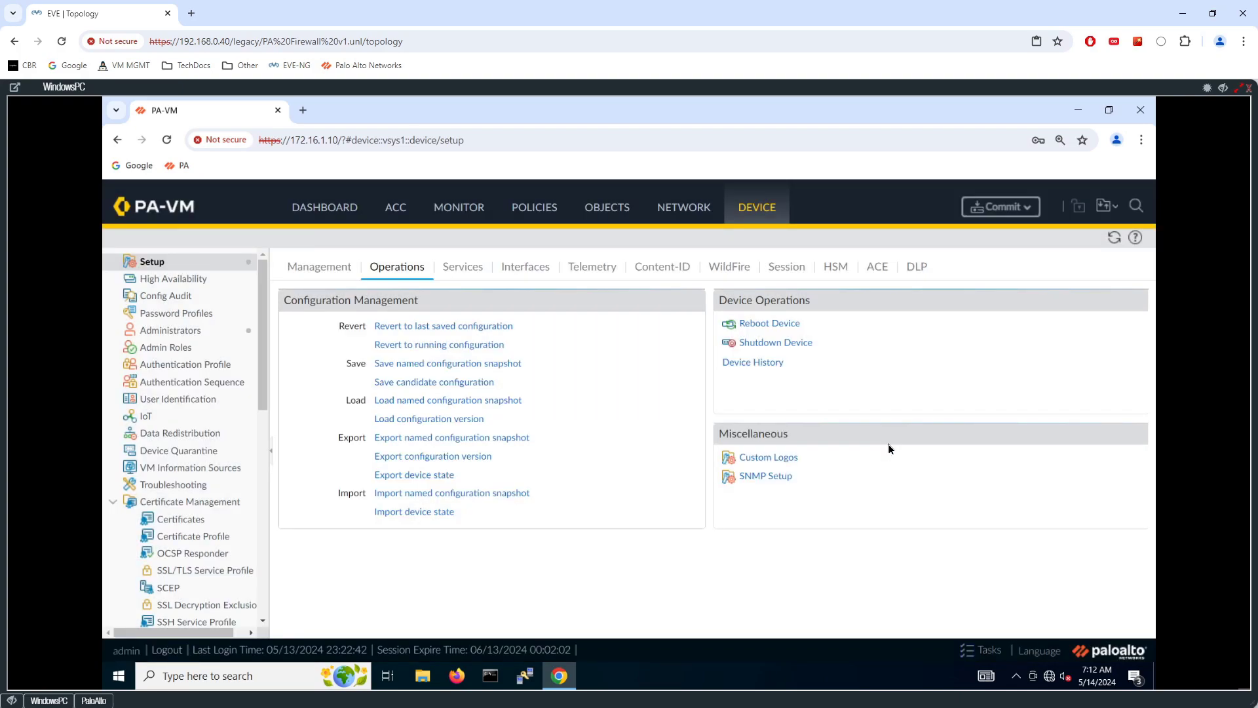
mouse_move(519, 455)
left_mouse_down()
mouse_move(554, 450)
mouse_move(499, 462)
left_mouse_up()
left_click_drag(581, 439, 591, 447)
mouse_move(595, 445)
left_mouse_down()
mouse_move(644, 441)
mouse_move(654, 453)
mouse_move(598, 478)
mouse_move(656, 470)
mouse_move(647, 476)
left_mouse_up()
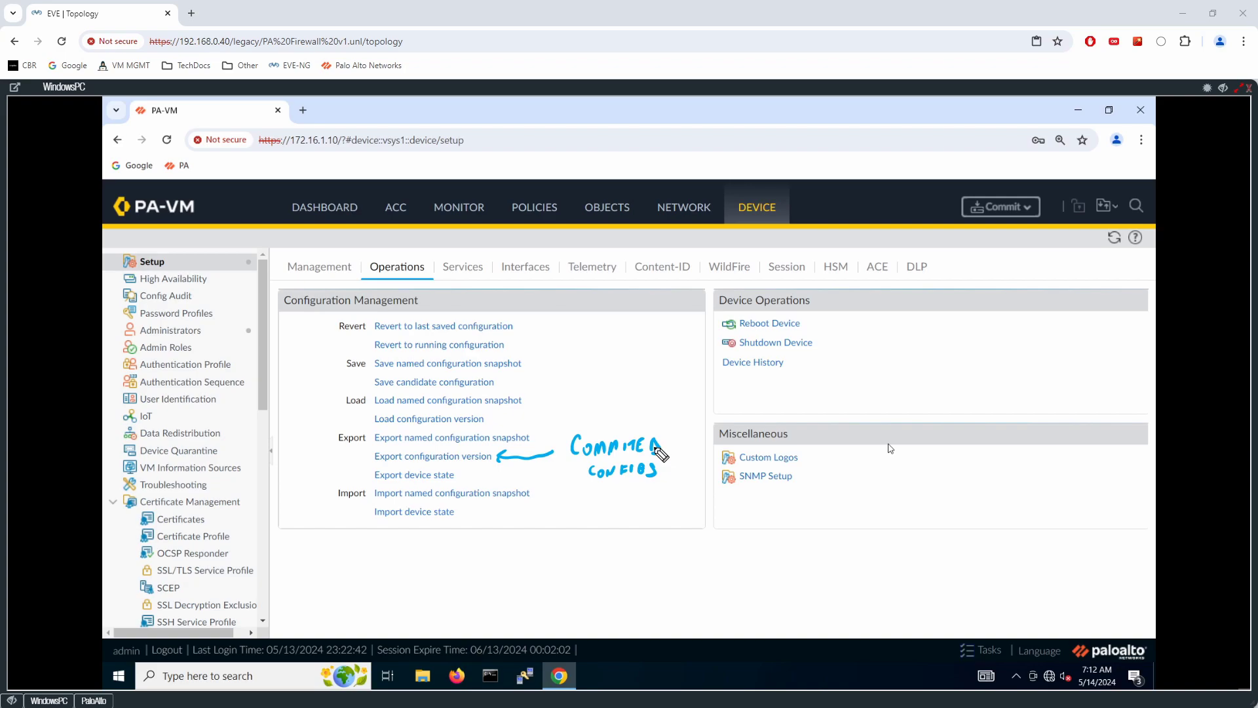
left_click_drag(543, 428, 574, 404)
left_click_drag(464, 477, 552, 482)
left_click_drag(472, 473, 465, 483)
mouse_move(553, 483)
left_mouse_down()
mouse_move(594, 520)
mouse_move(713, 503)
mouse_move(683, 509)
mouse_move(739, 524)
left_mouse_up()
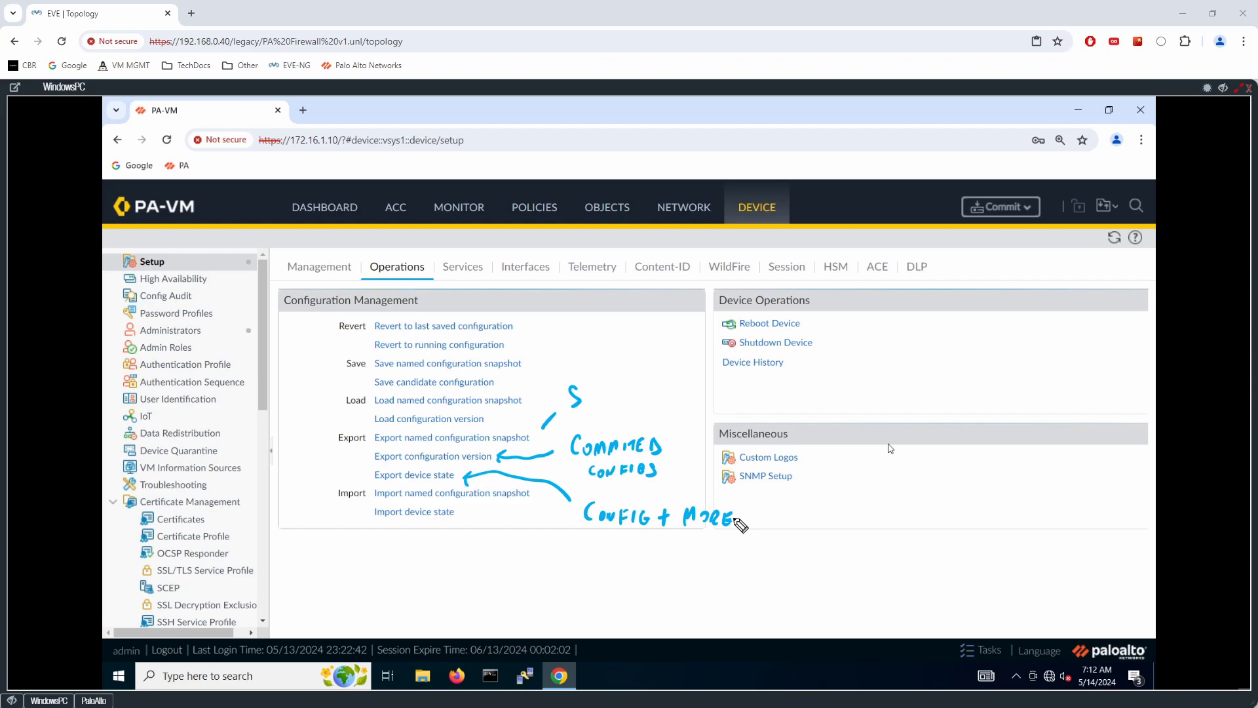
key("Escape")
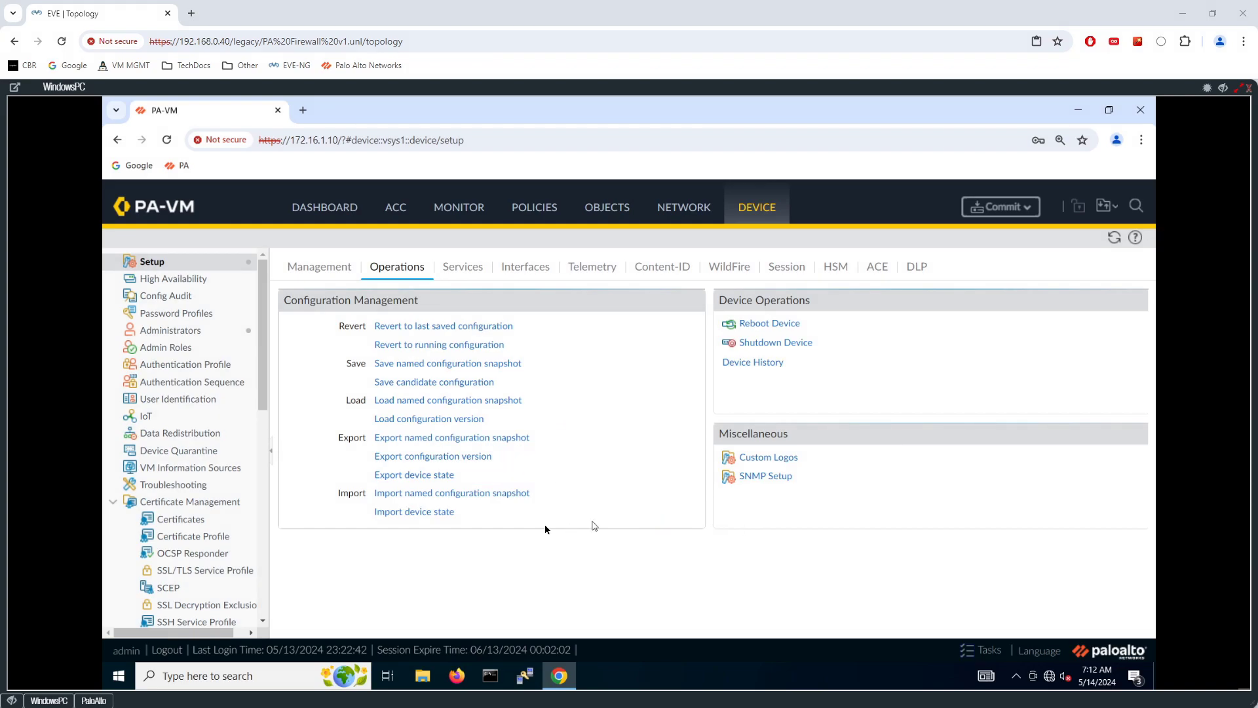
Export the device state from the device setup operations
left_click(450, 476)
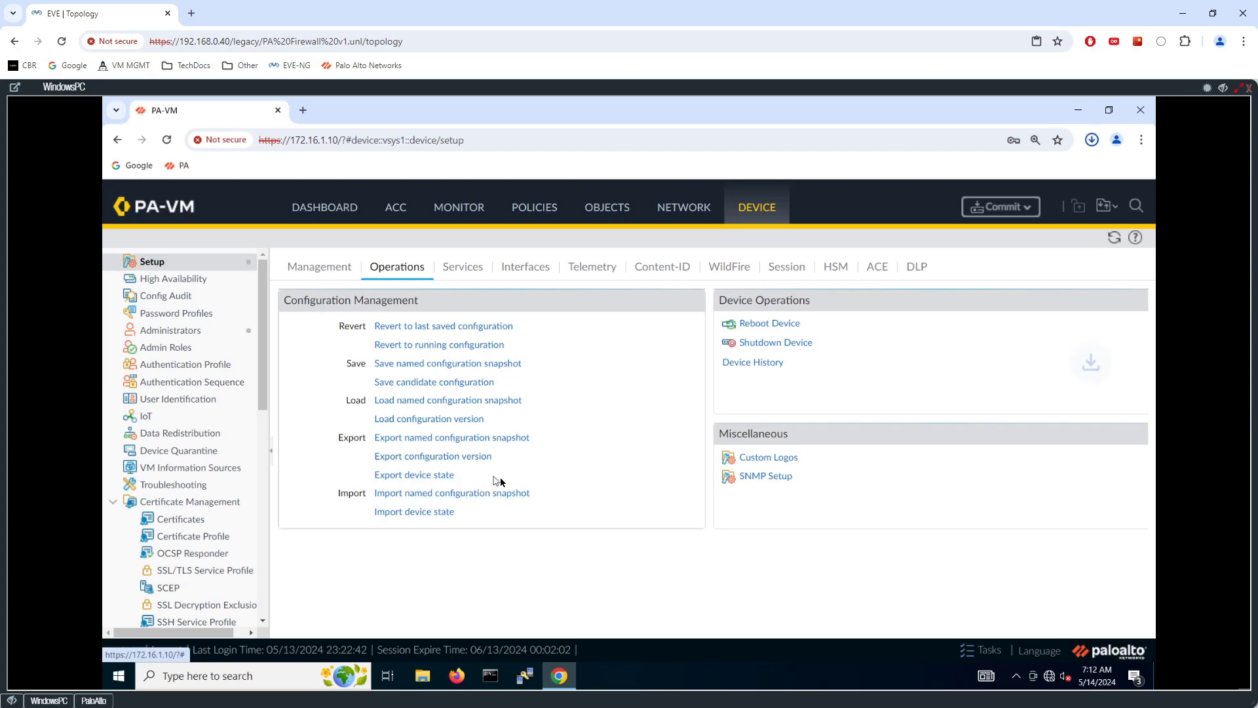
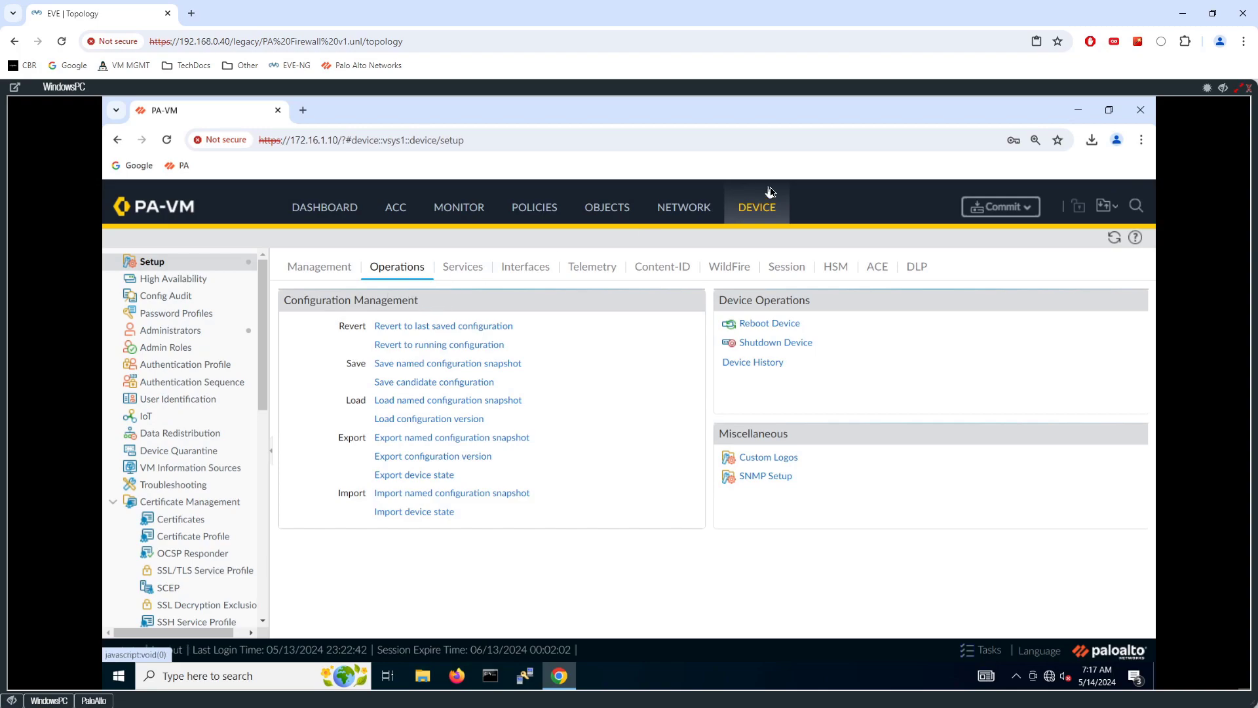
In the config audit, view the version and context options and compare the local running and candidate configs with 5 lines of context
left_click(190, 299)
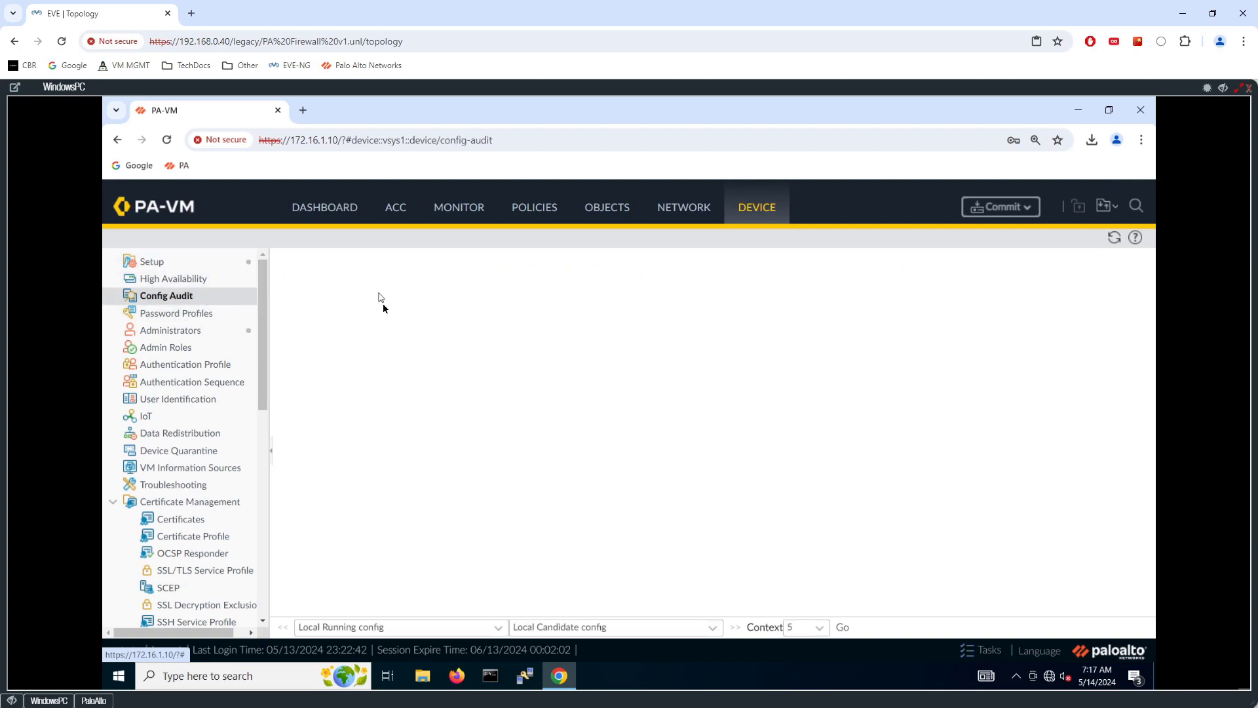
left_click(496, 629)
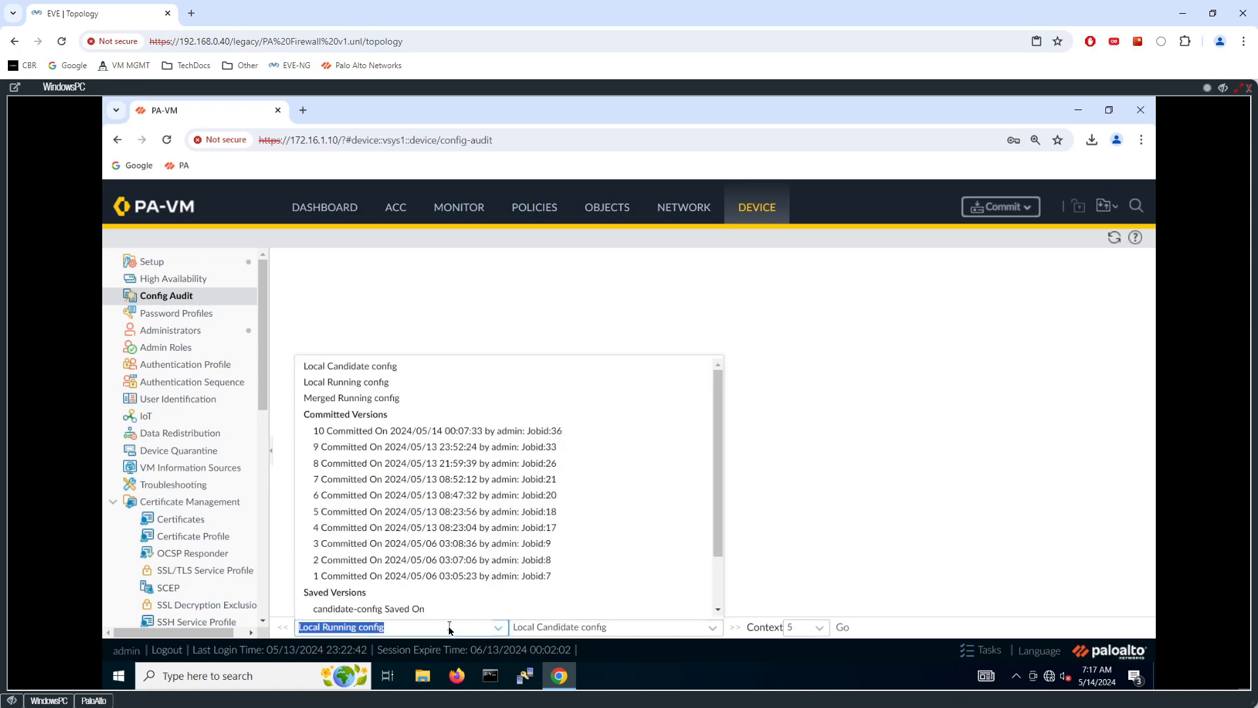
left_click(812, 506)
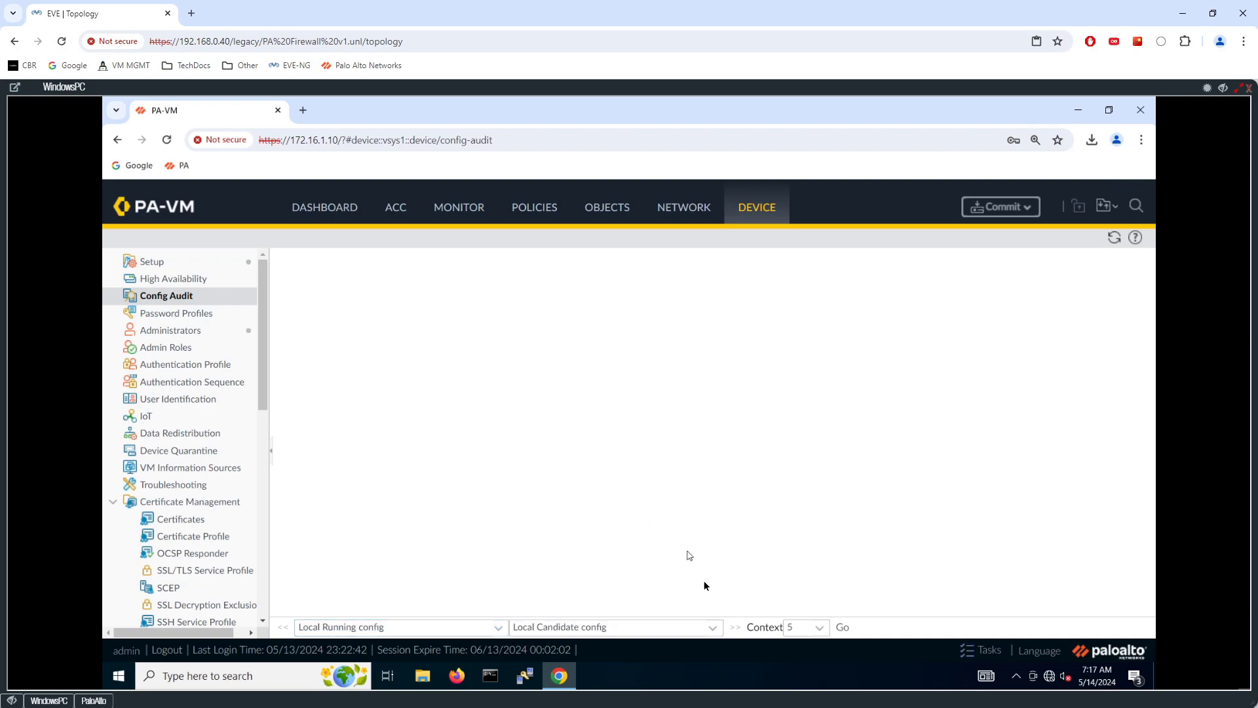
left_click(714, 629)
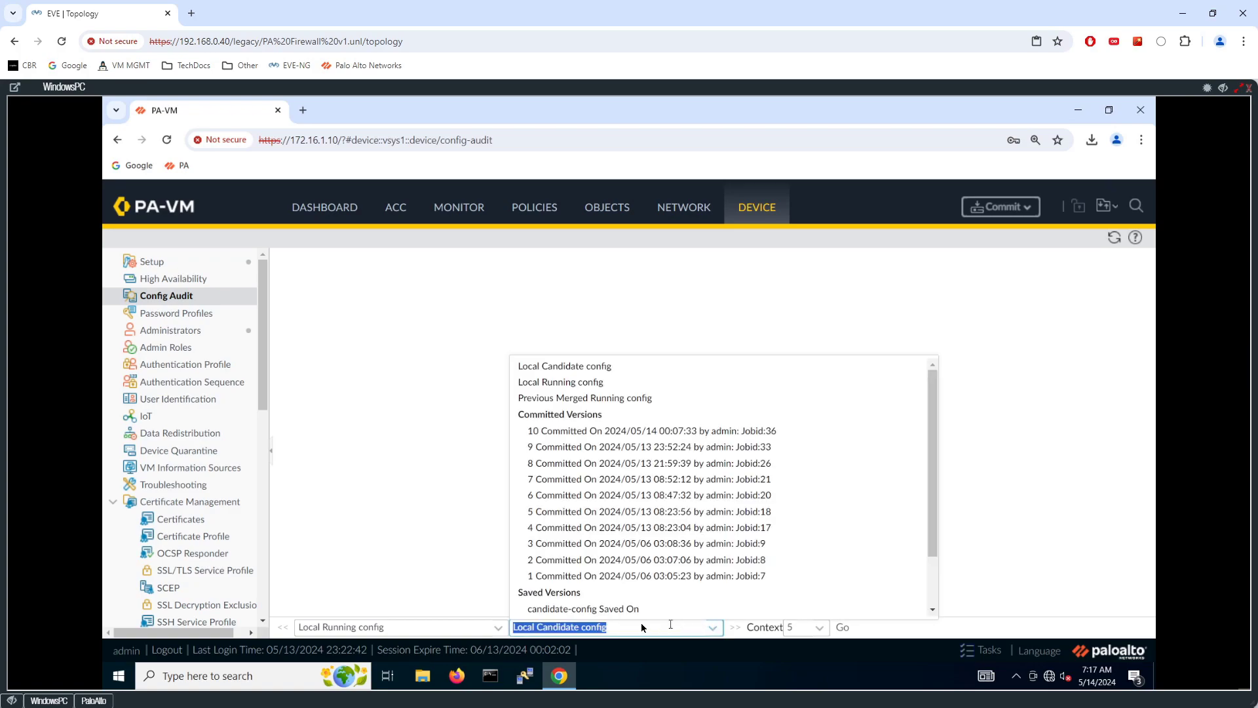
left_click(1014, 416)
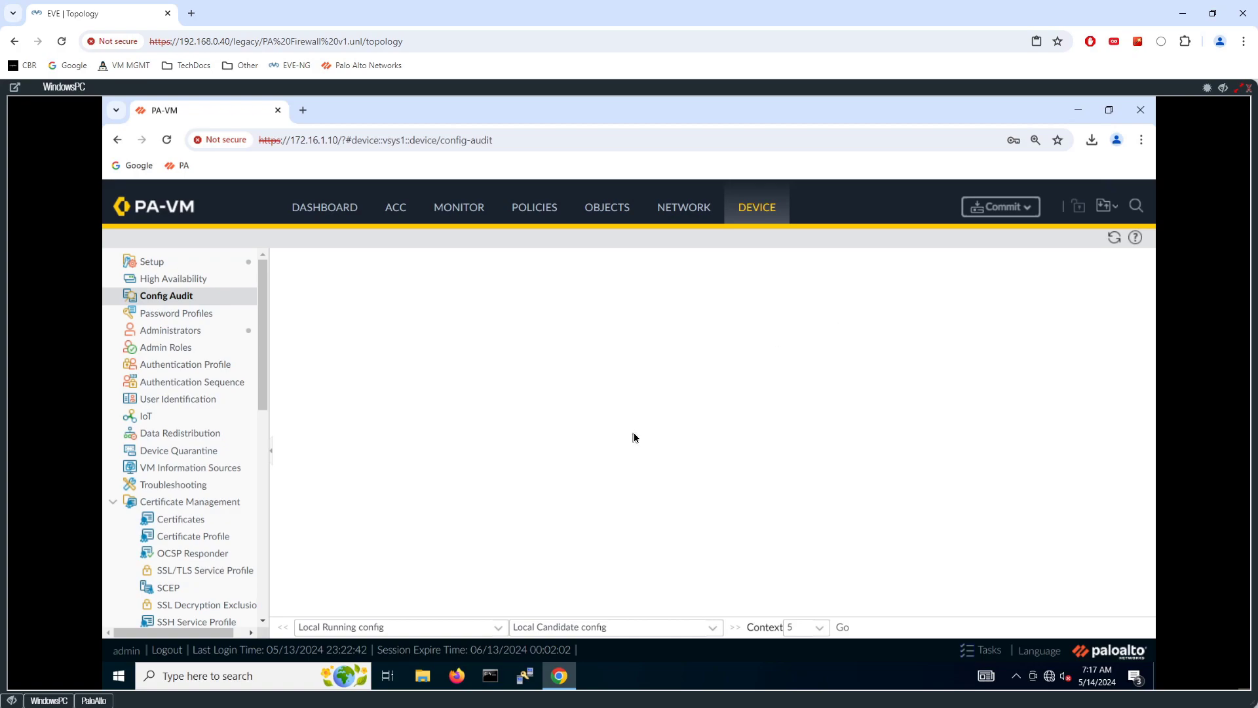
left_click(821, 629)
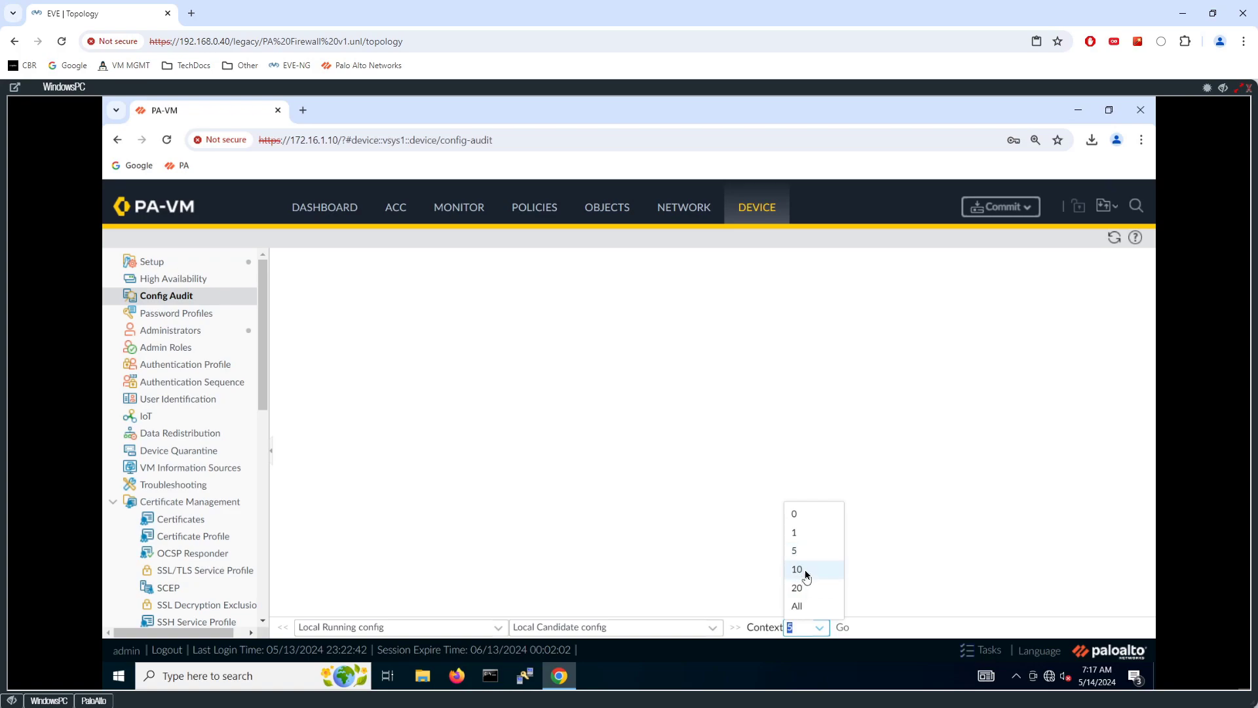
left_click(667, 496)
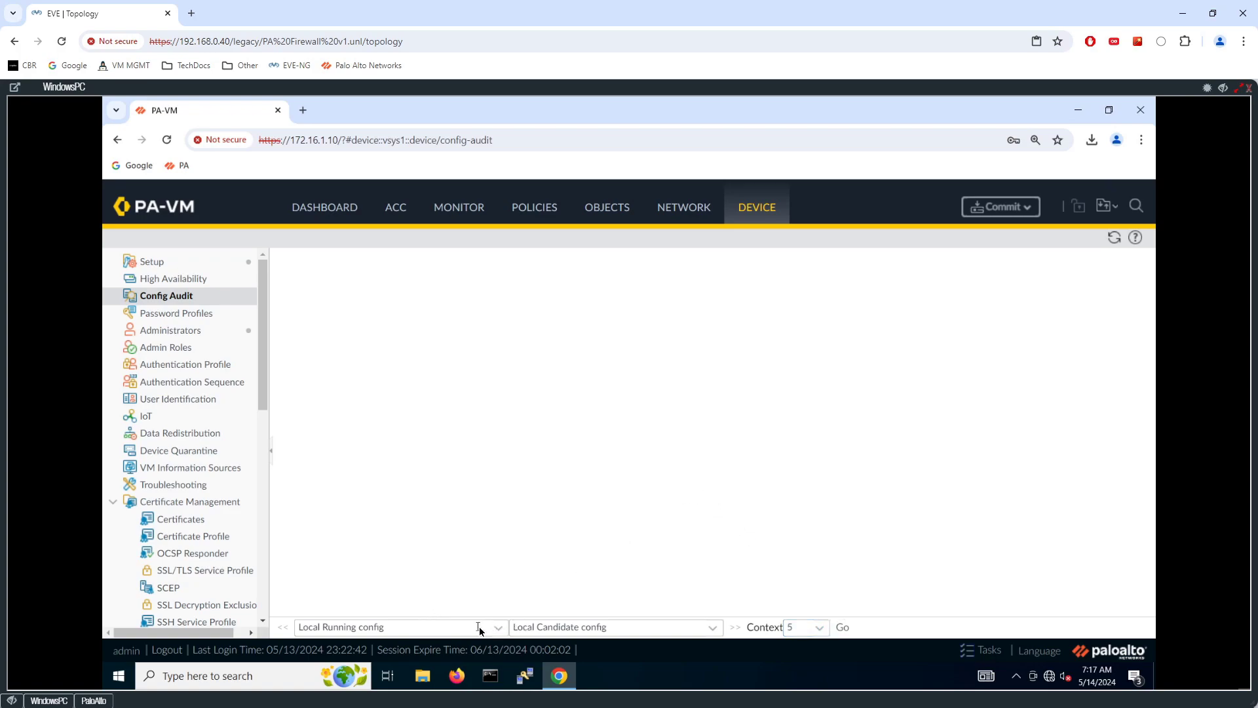
left_click(845, 625)
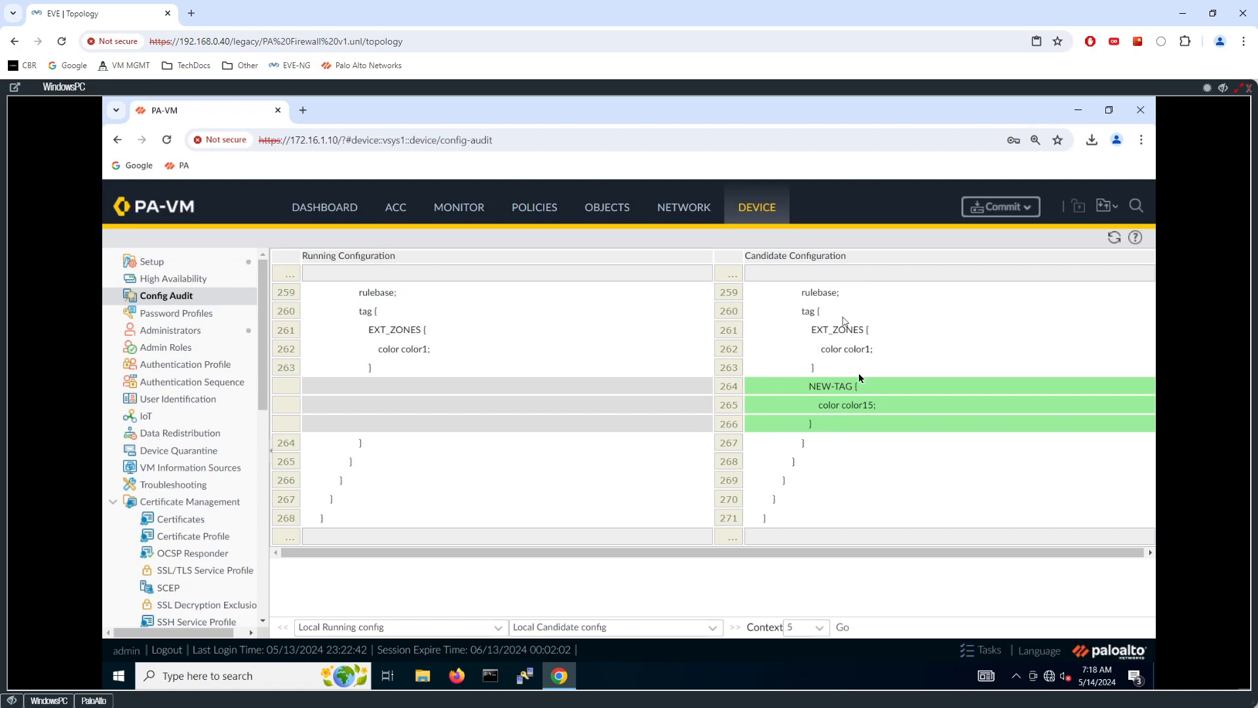
Rerun the config audit with the context set to All and examine the full comparison through to the end
left_click(820, 624)
left_click(797, 606)
left_click(843, 627)
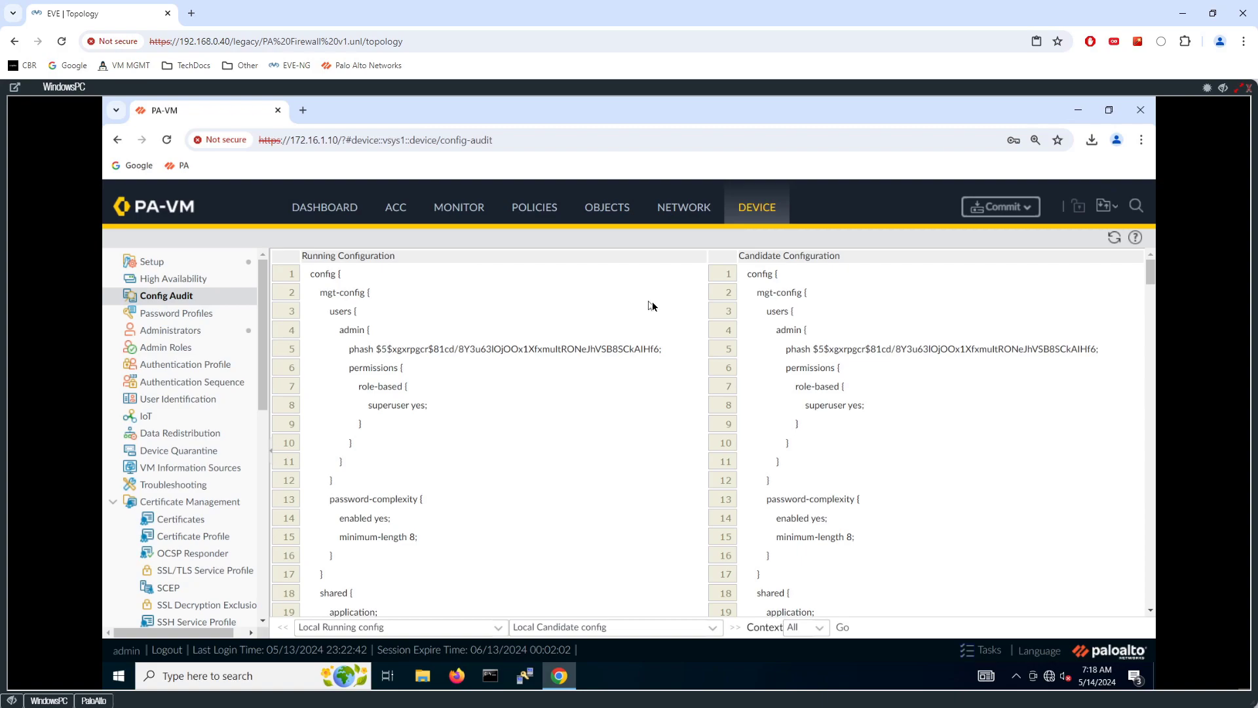
scroll(659, 308, "down", 2)
scroll(666, 305, "down", 14)
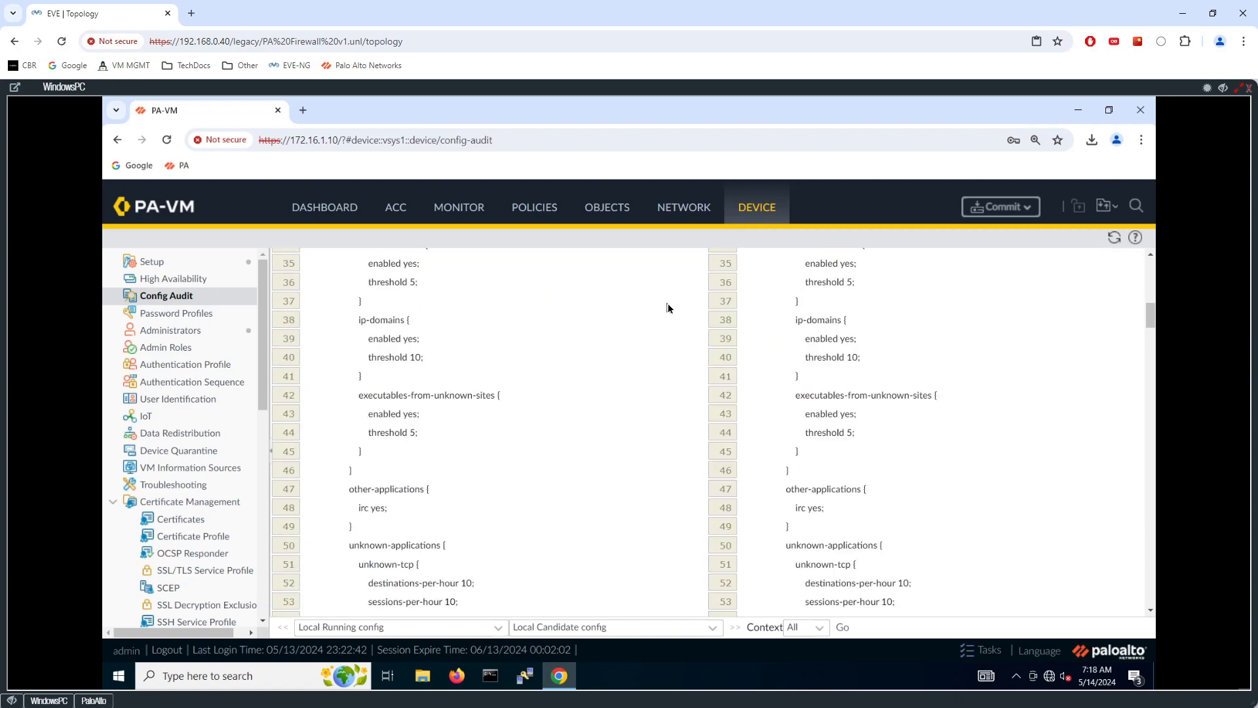
scroll(667, 310, "down", 16)
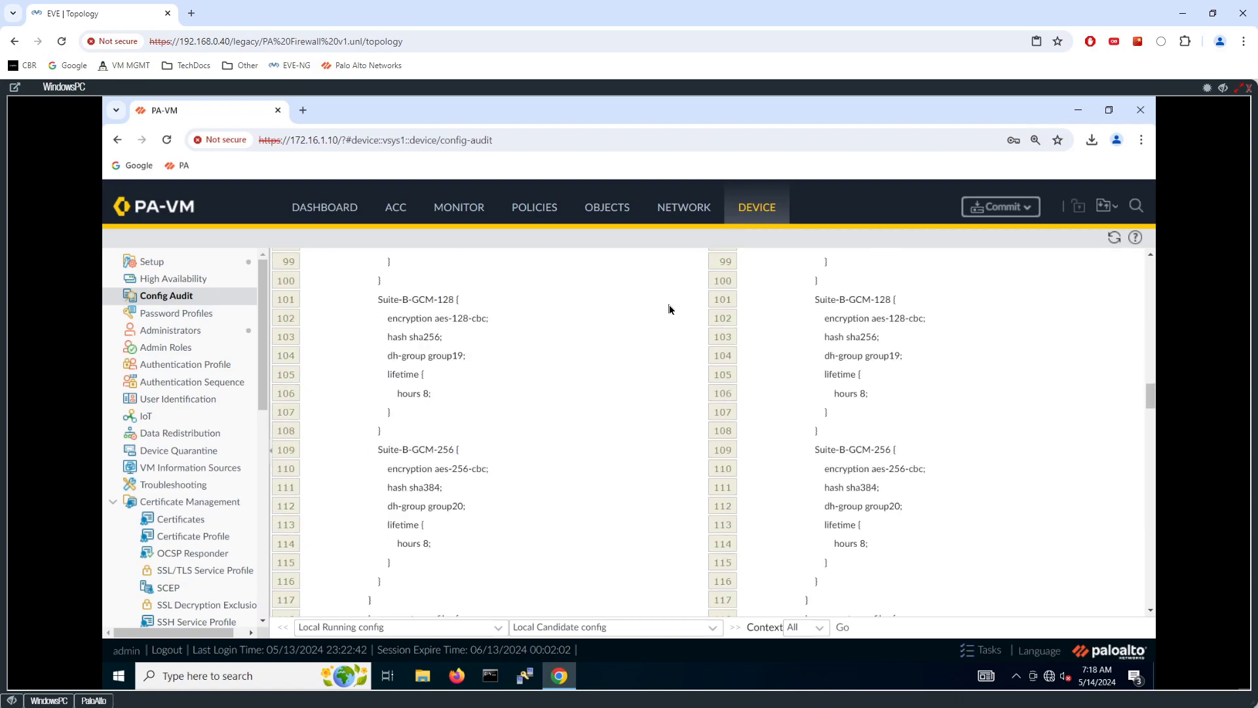
scroll(668, 306, "down", 20)
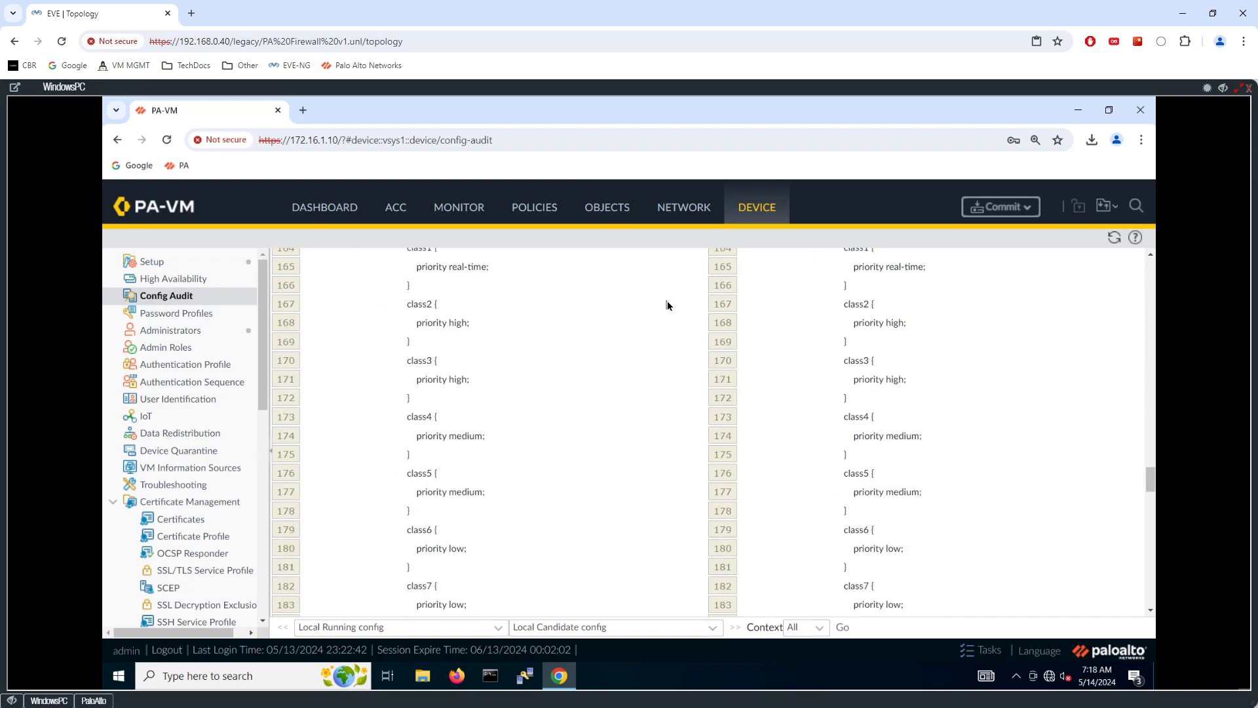
scroll(667, 304, "down", 18)
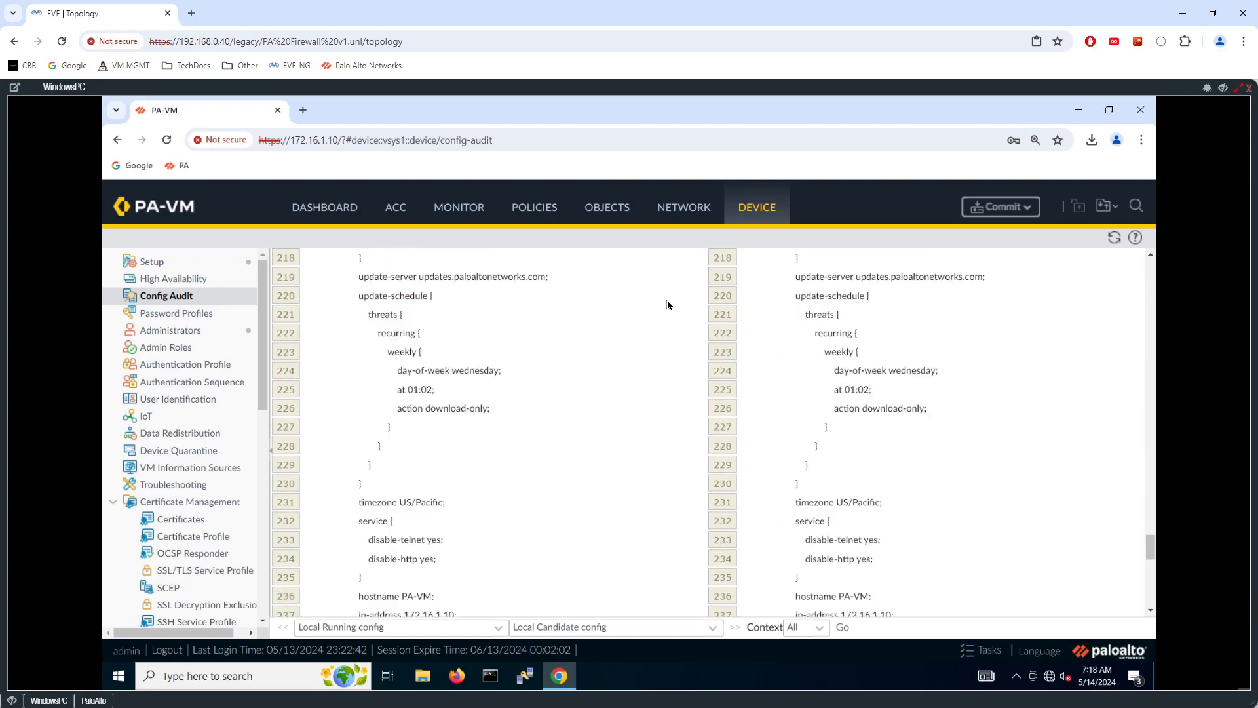
scroll(667, 304, "down", 8)
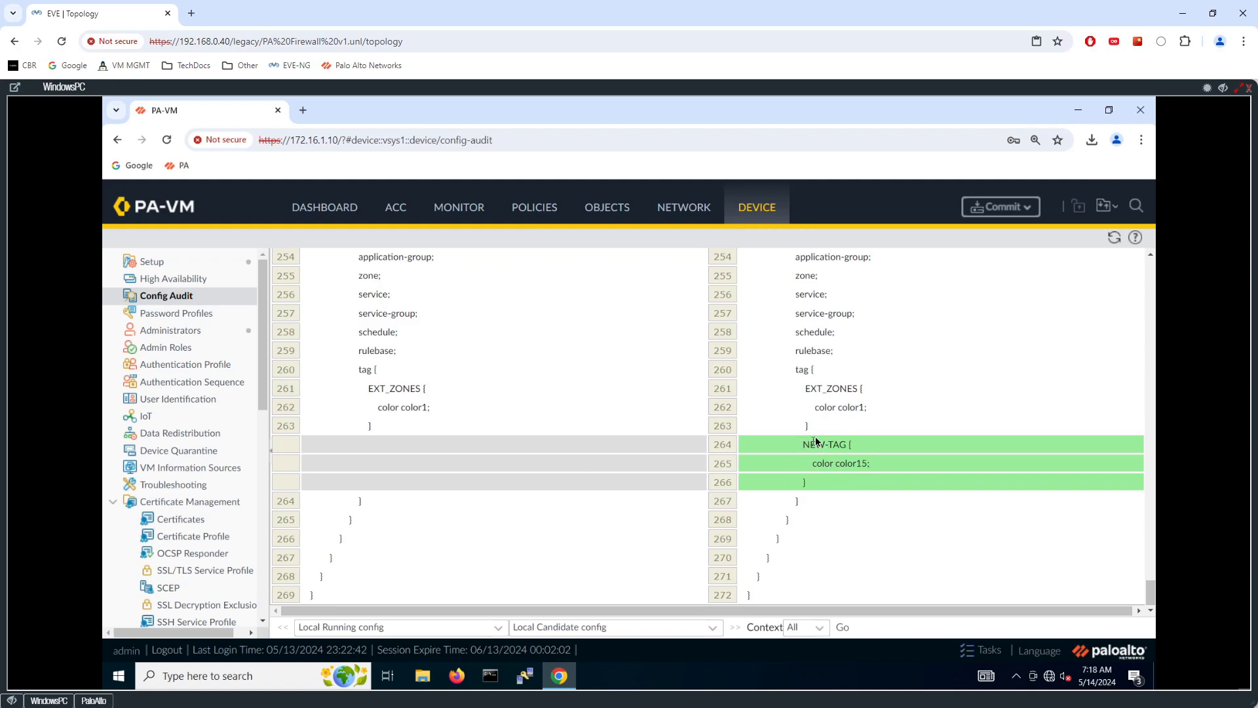
View the commit dialog and close it without committing the changes
left_click(1013, 207)
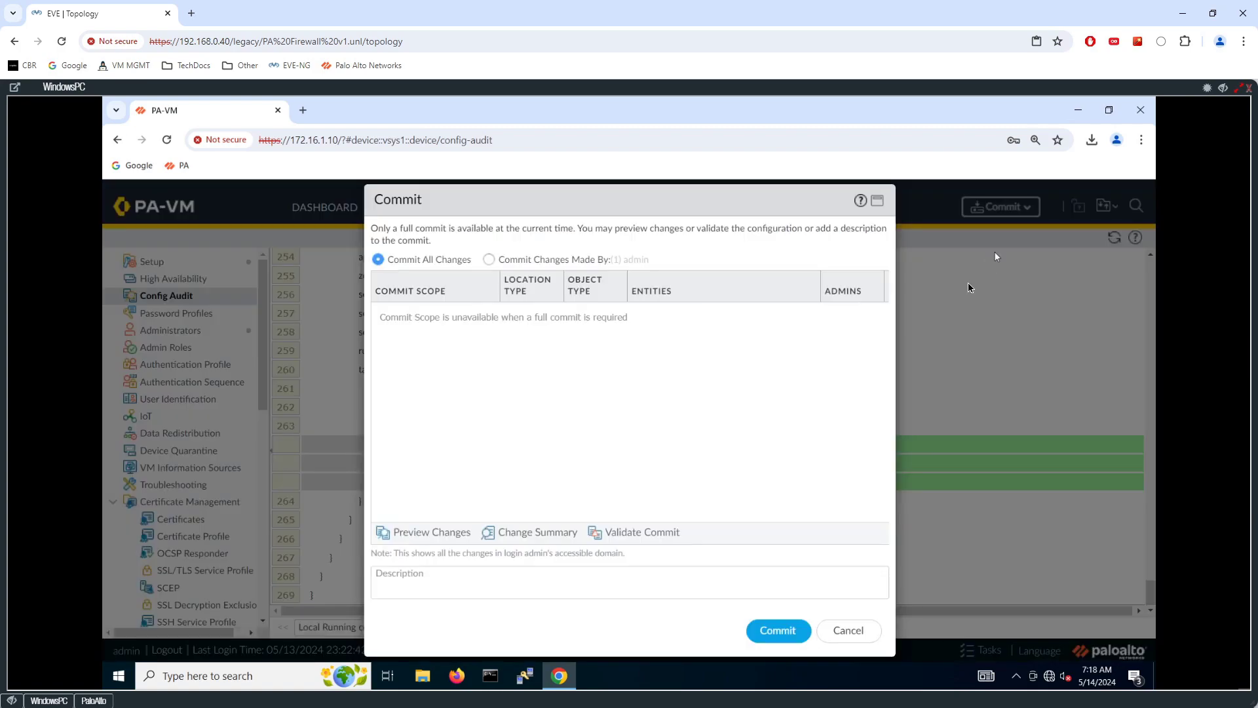
left_click(842, 629)
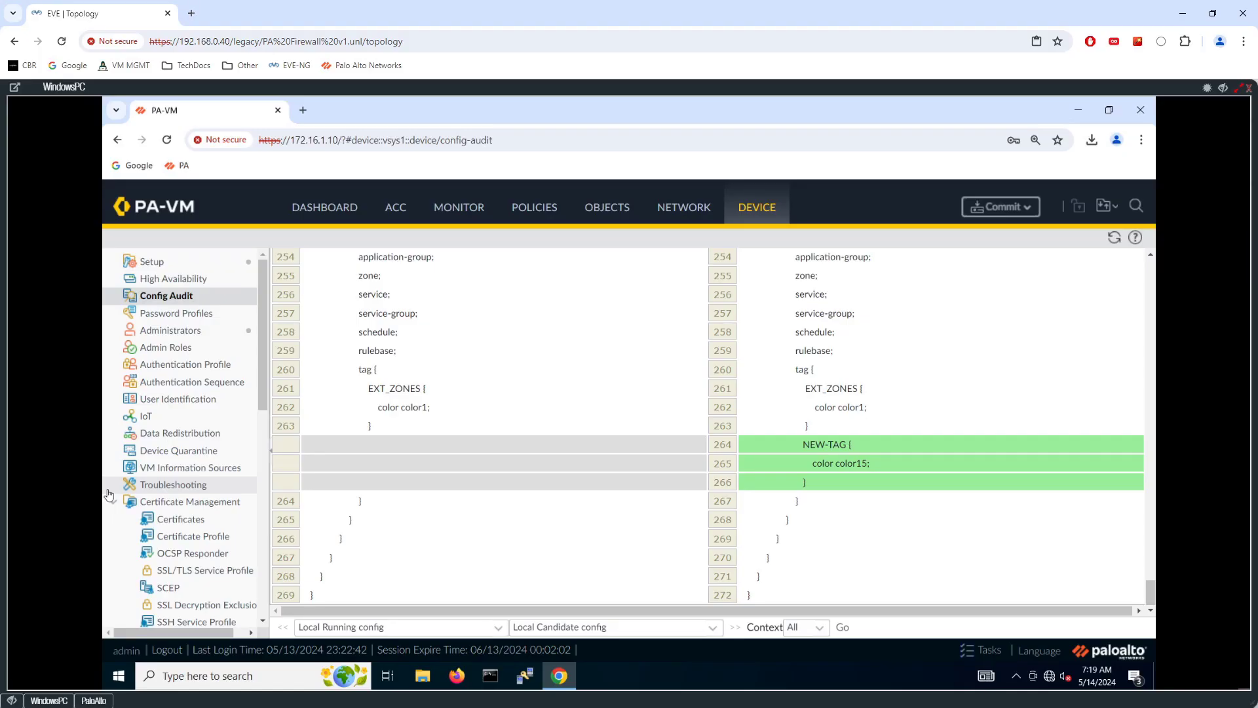
Switch to the PaloAlto console, run debug system maintenance-mode with help from the command listings, and confirm the reboot
left_click(93, 700)
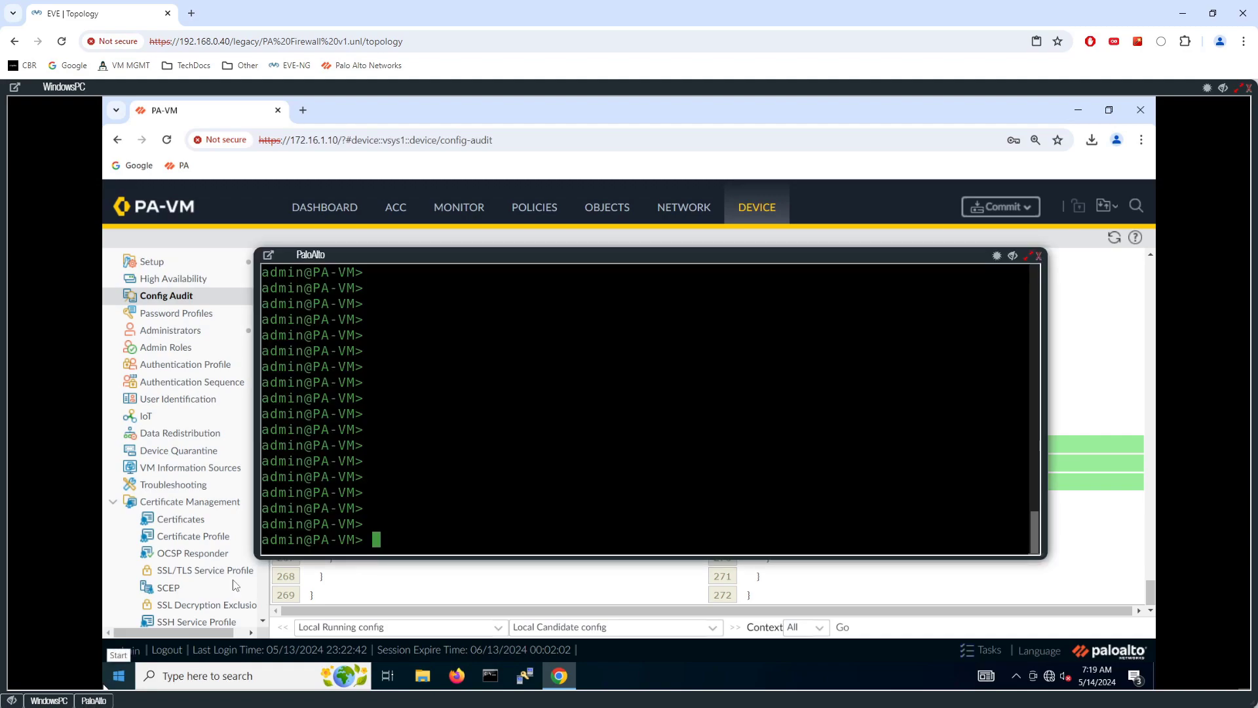
type("debug ?q")
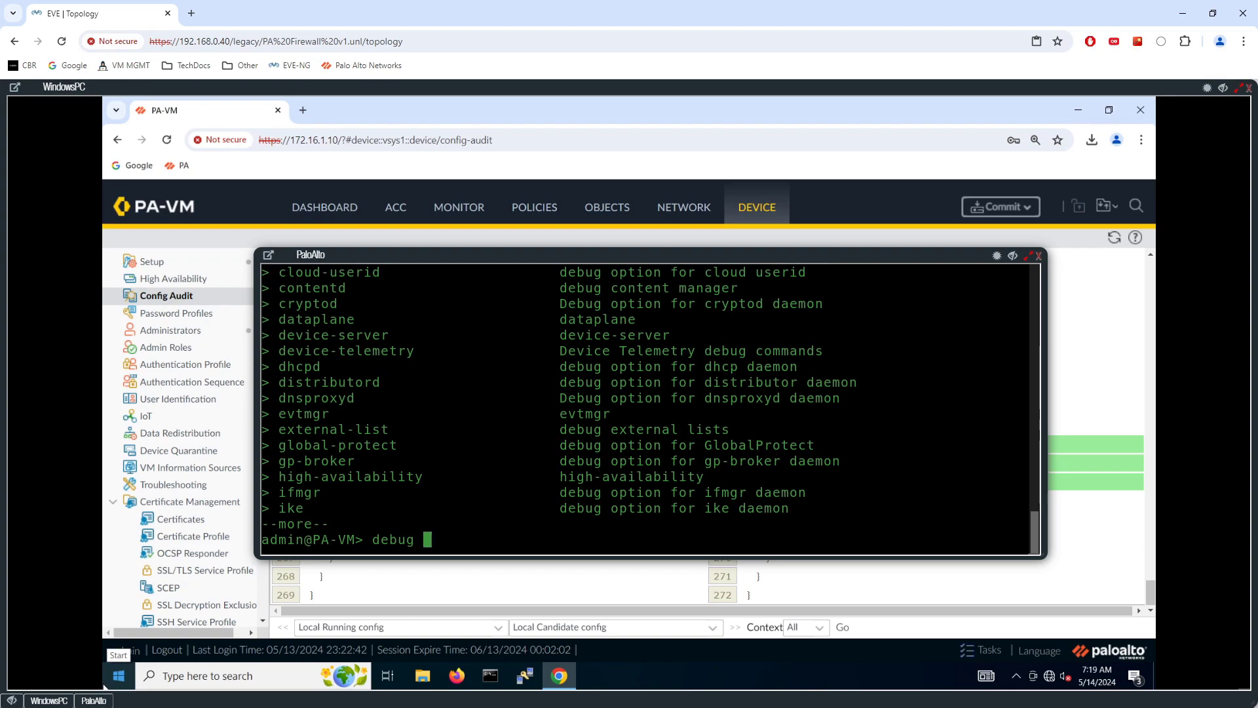
type("sys")
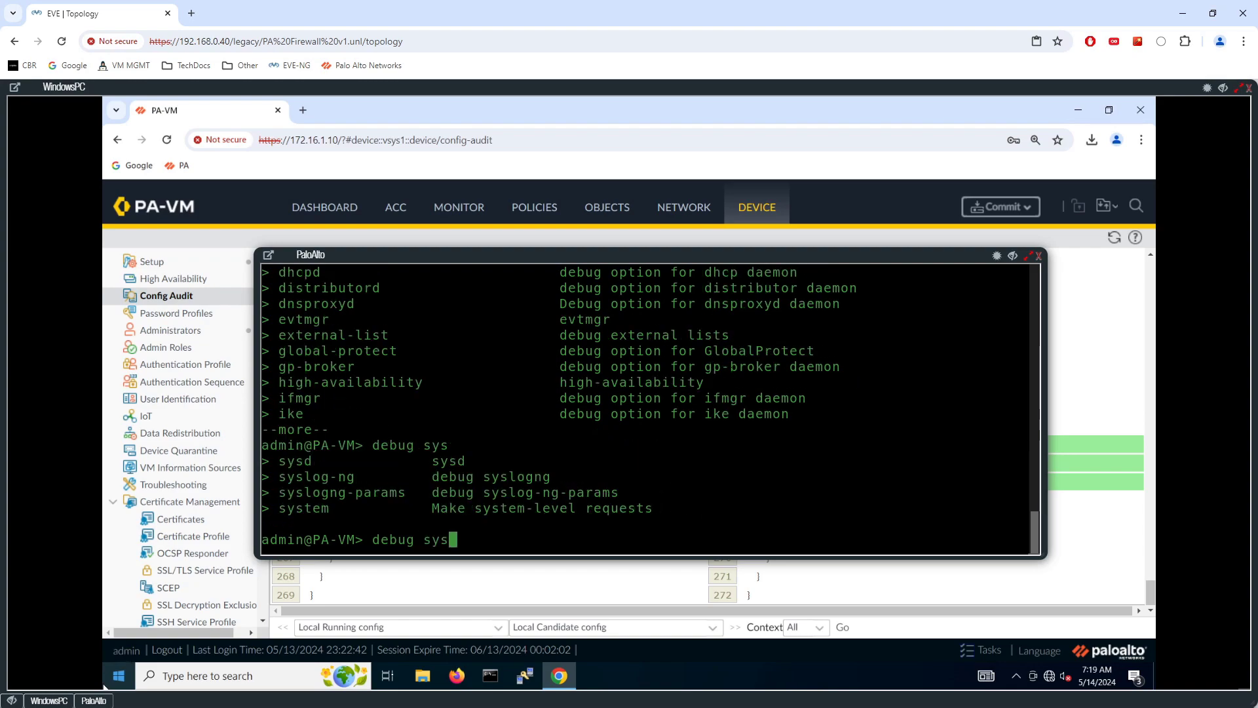
type("?tem mai")
key("Tab")
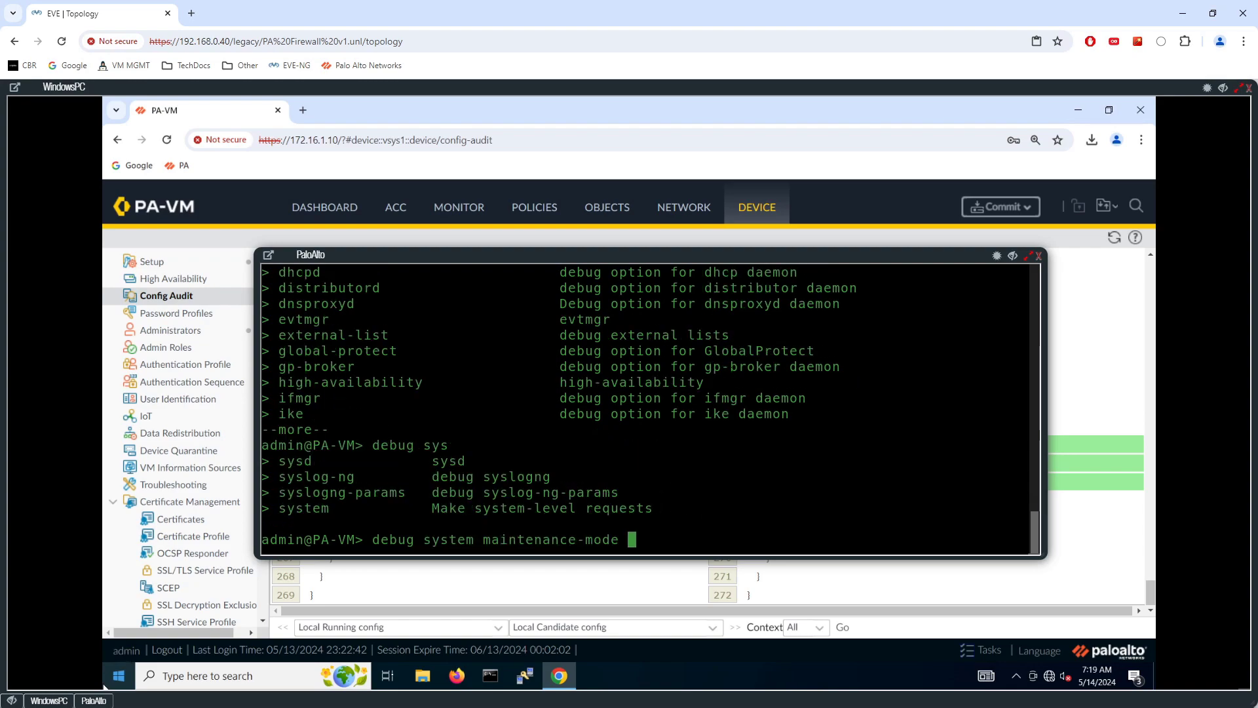
type("?")
key("BackSpace")
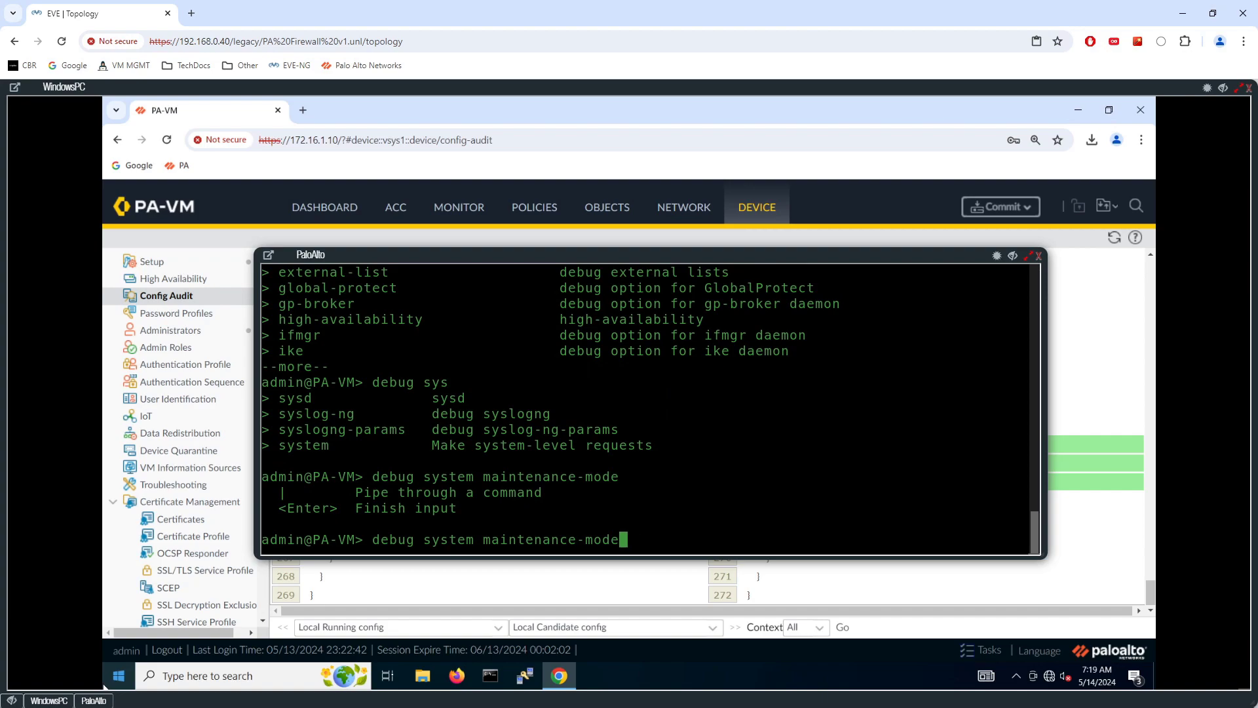
key("Return")
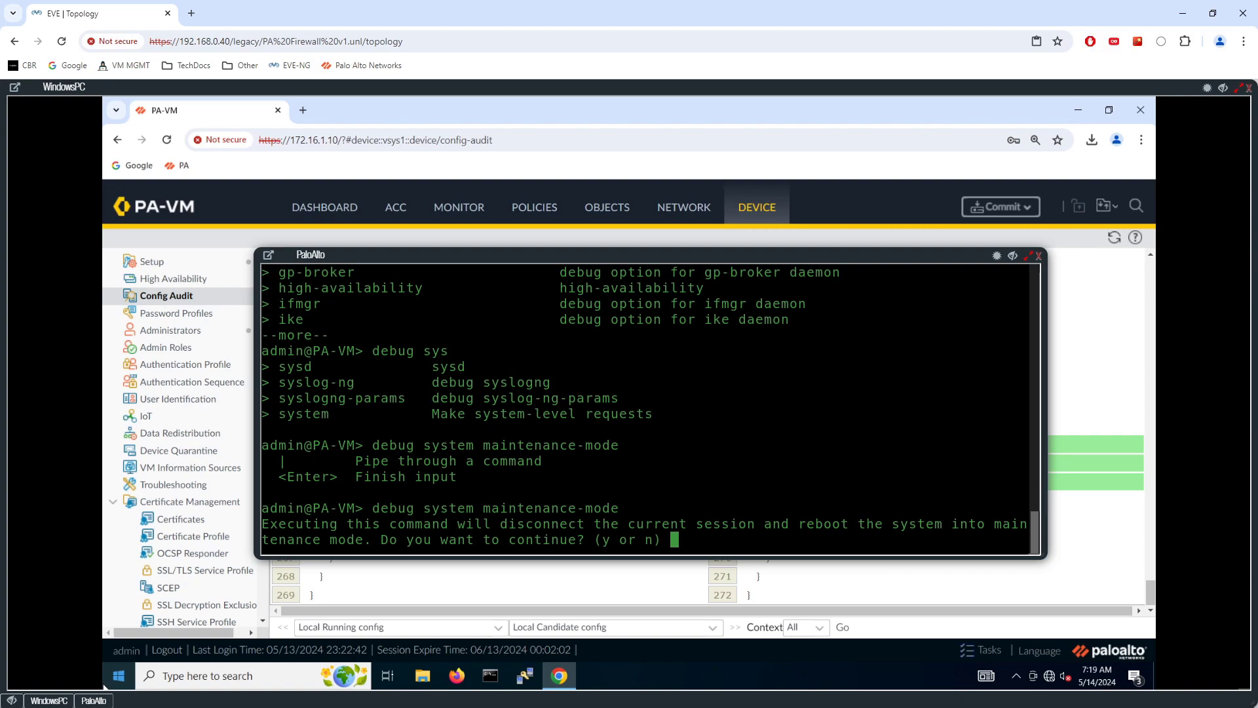
key("y")
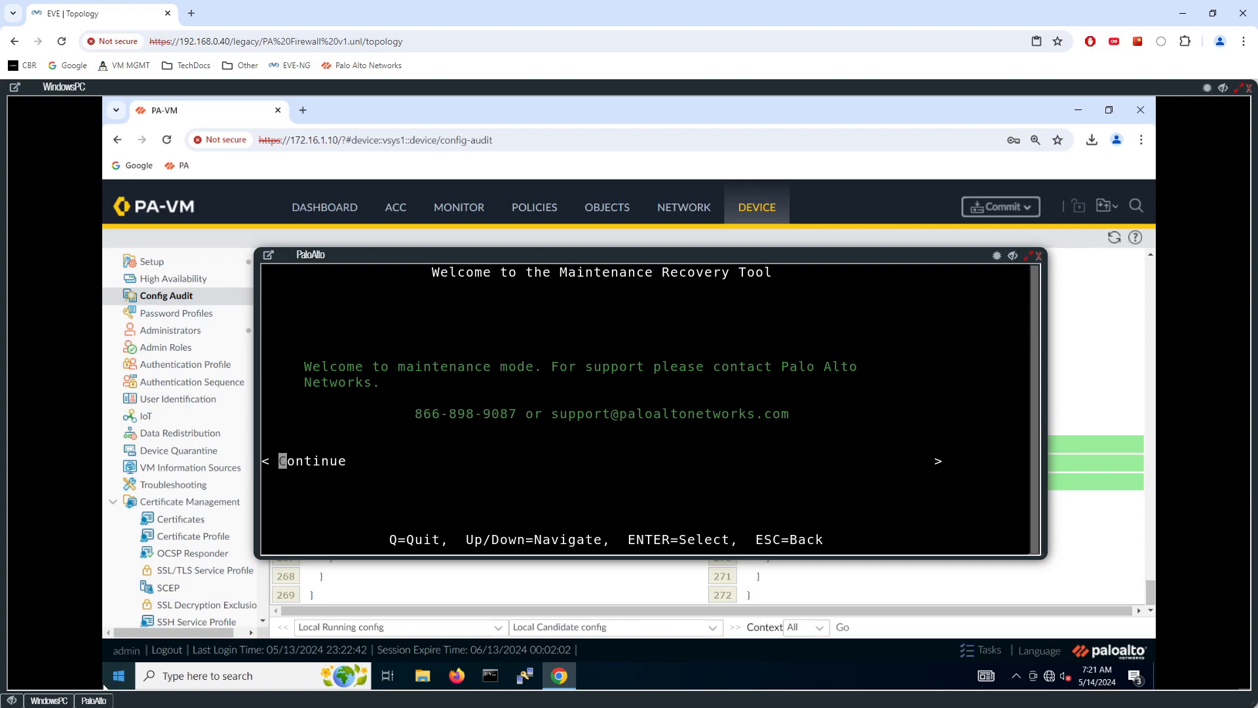
Continue into the Maintenance Recovery Tool's menu and highlight the Factory Reset entry
key("Return")
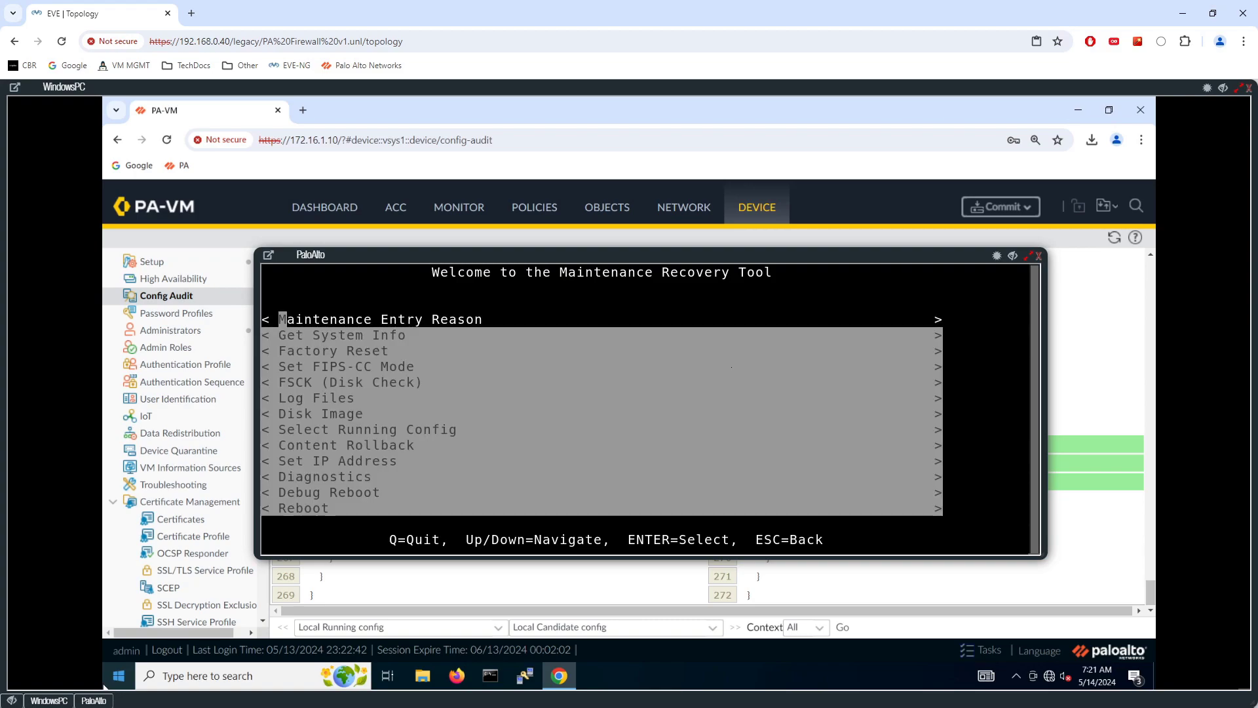
key("Down")
key("Down")
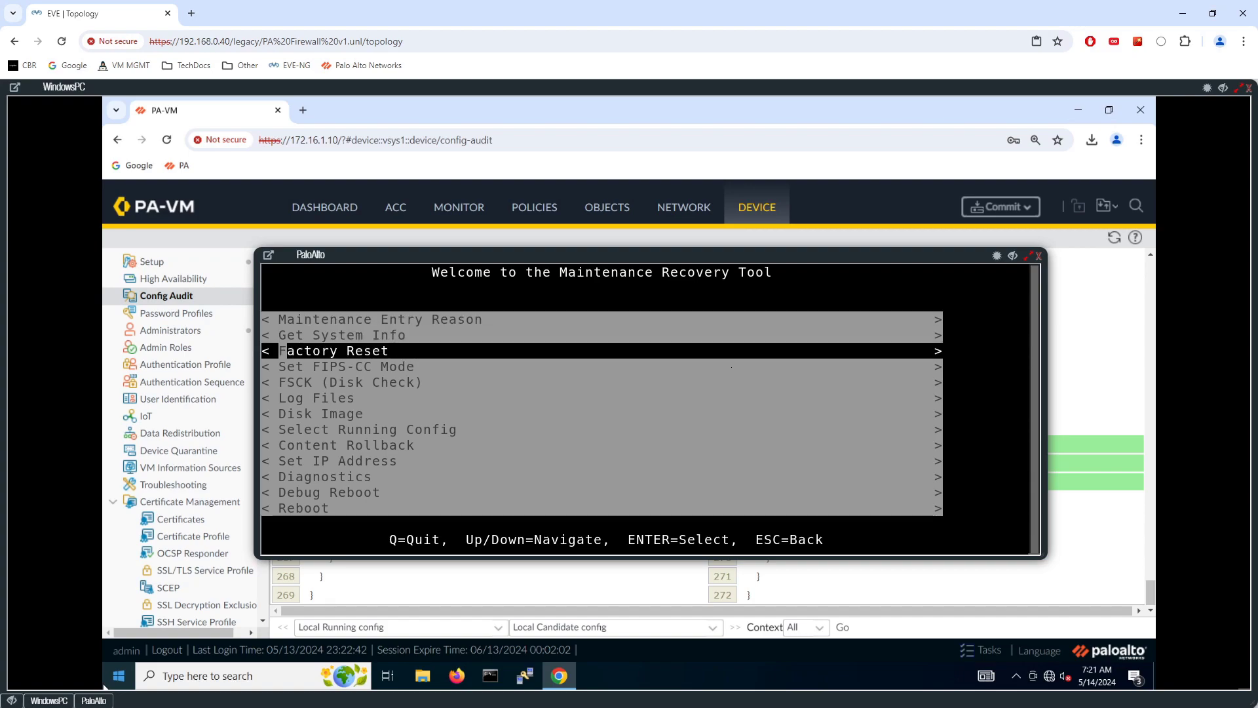